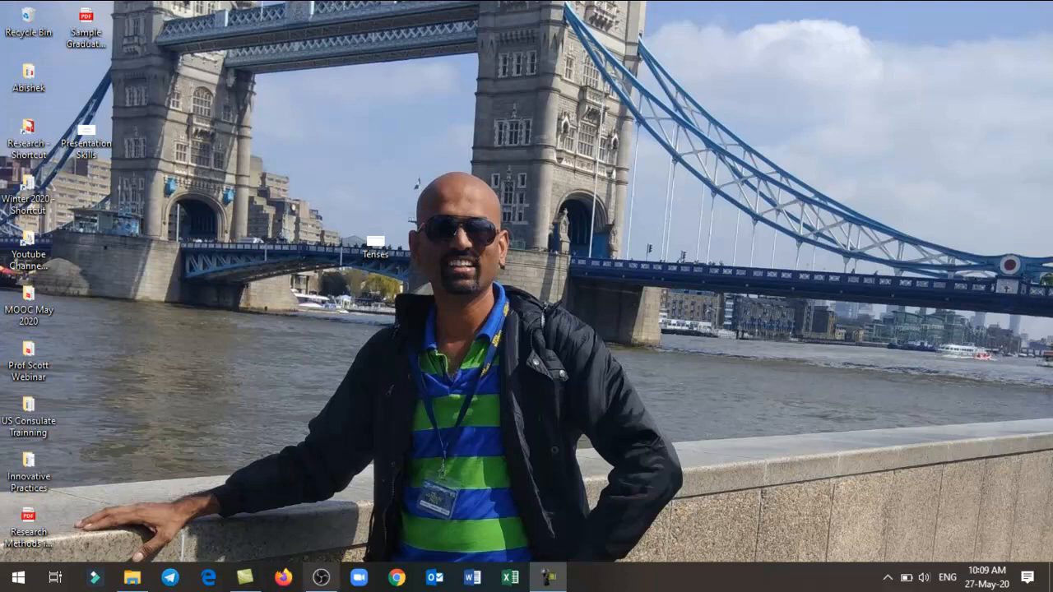
- Switch to OBS and remove Scene 2 from the scene list
click(321, 579)
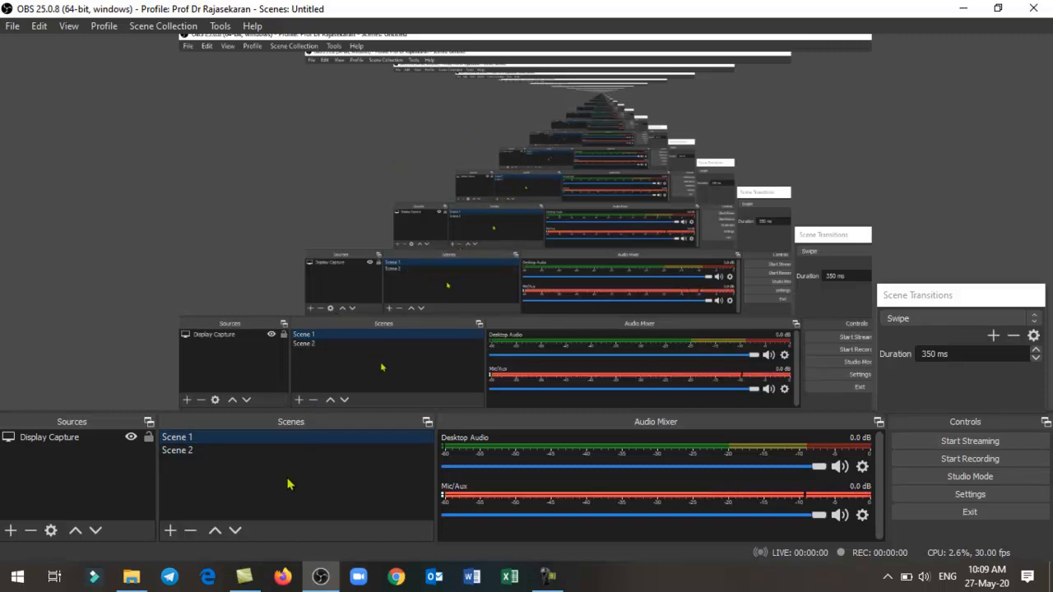
click(190, 451)
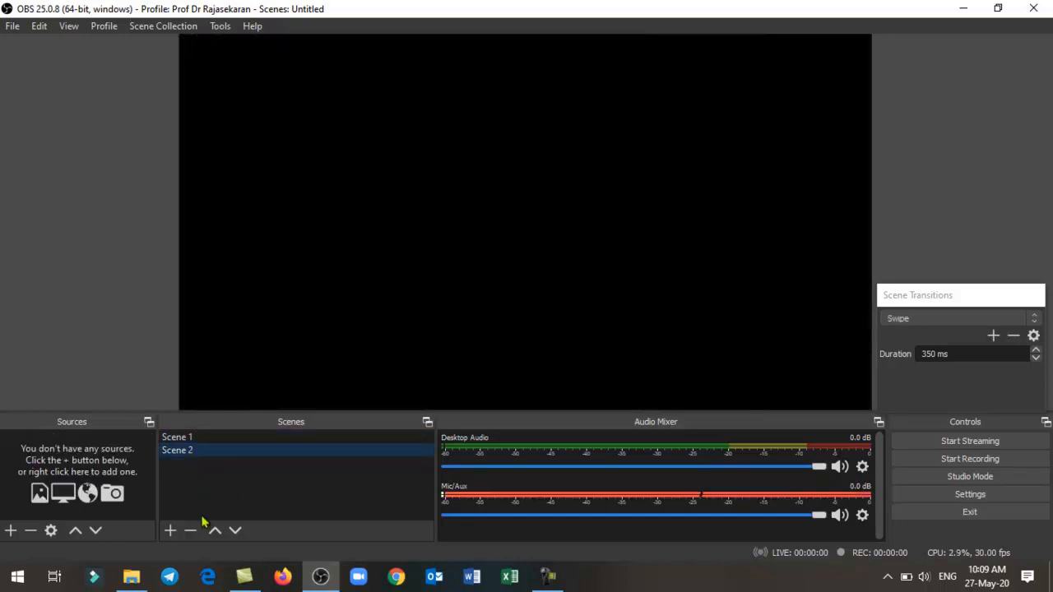
click(191, 531)
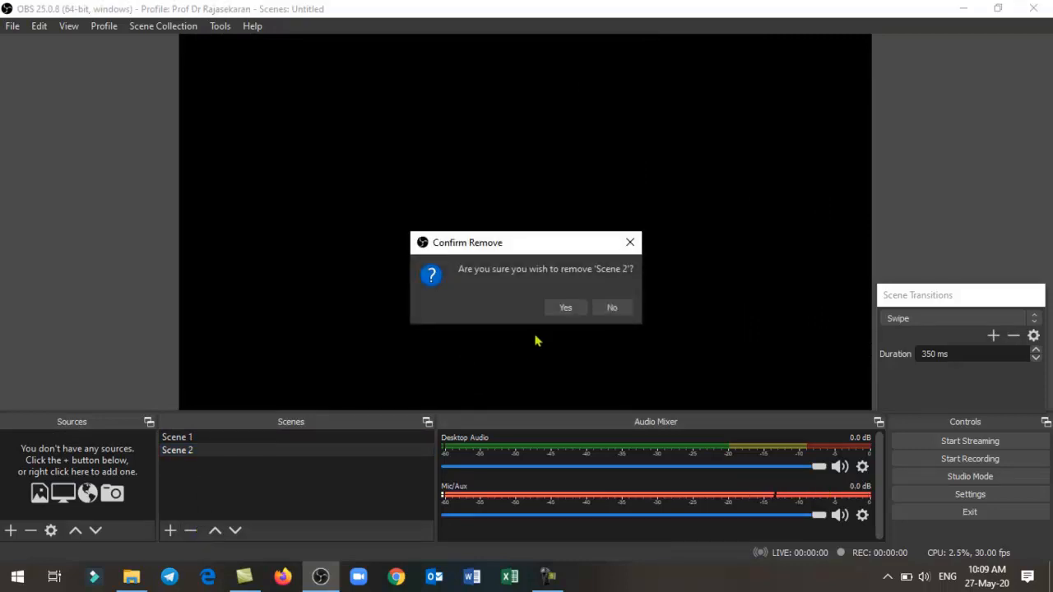
click(564, 309)
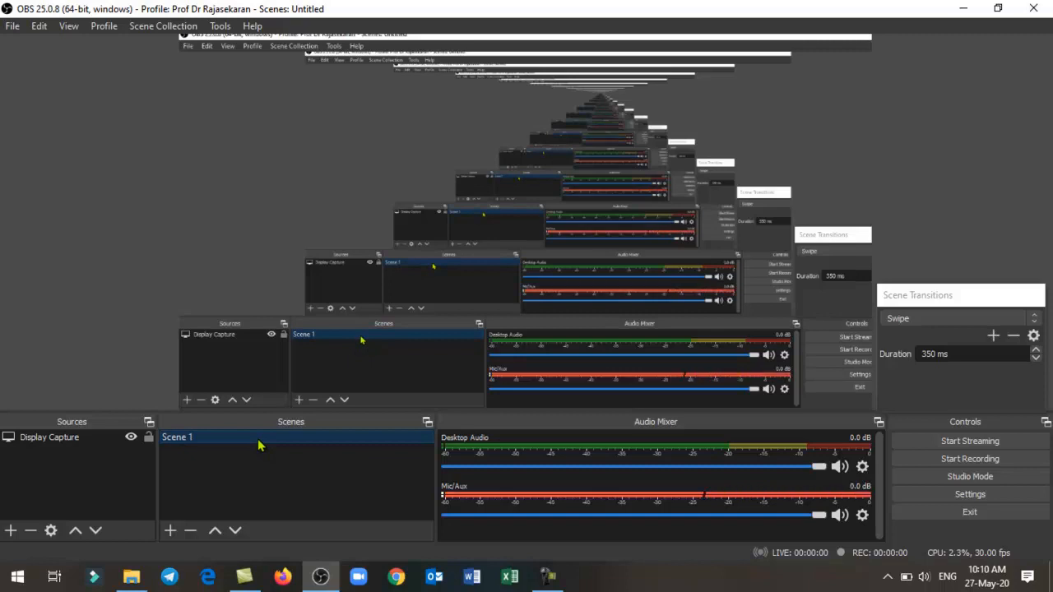
- Add a scene named Scene 2 and give it a new Video Capture Device source using the HP Truevision HD webcam
click(170, 531)
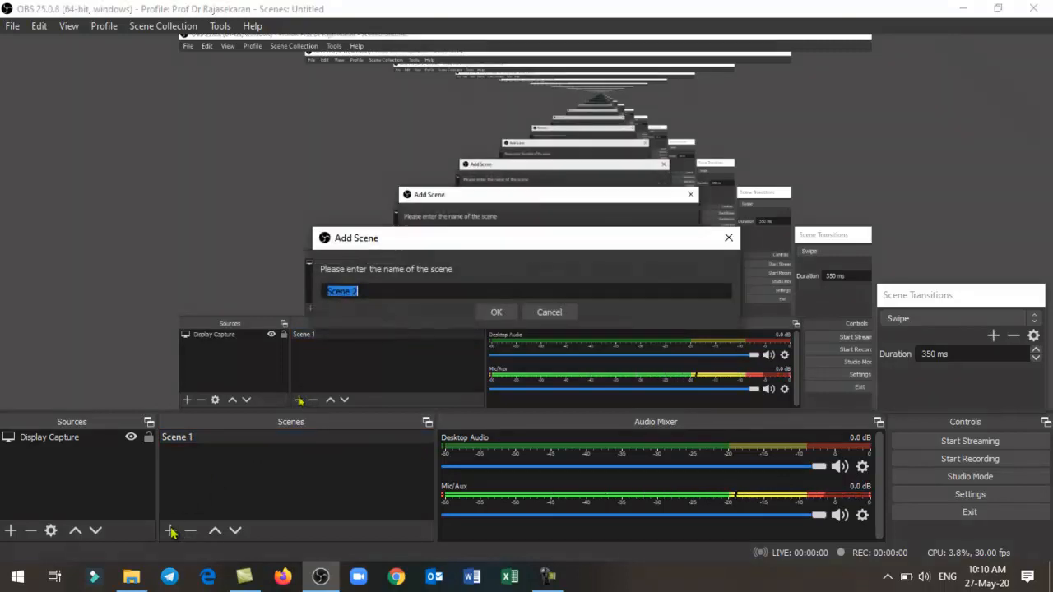
click(498, 314)
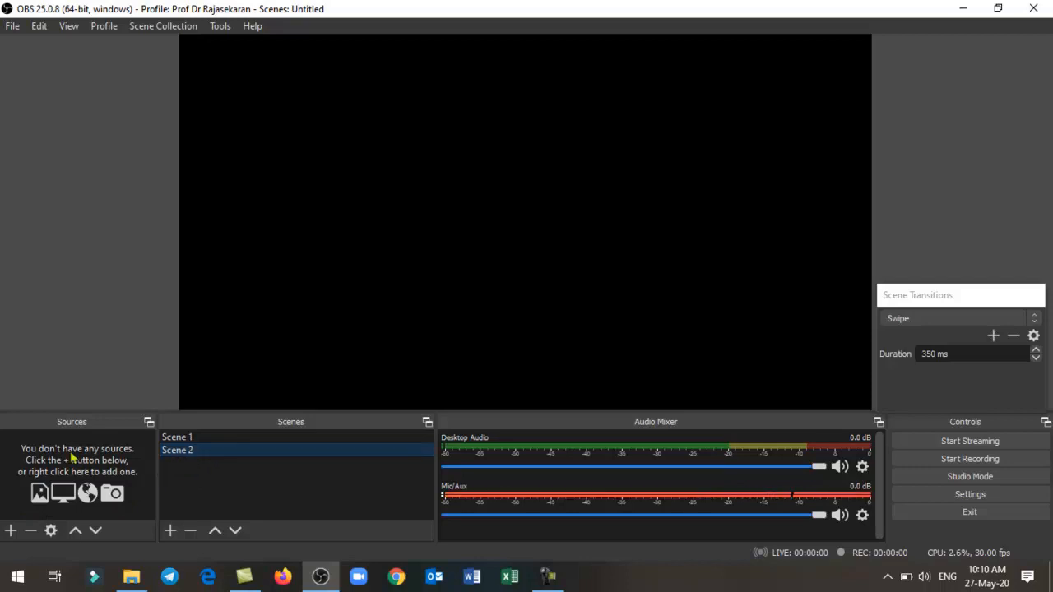
click(11, 532)
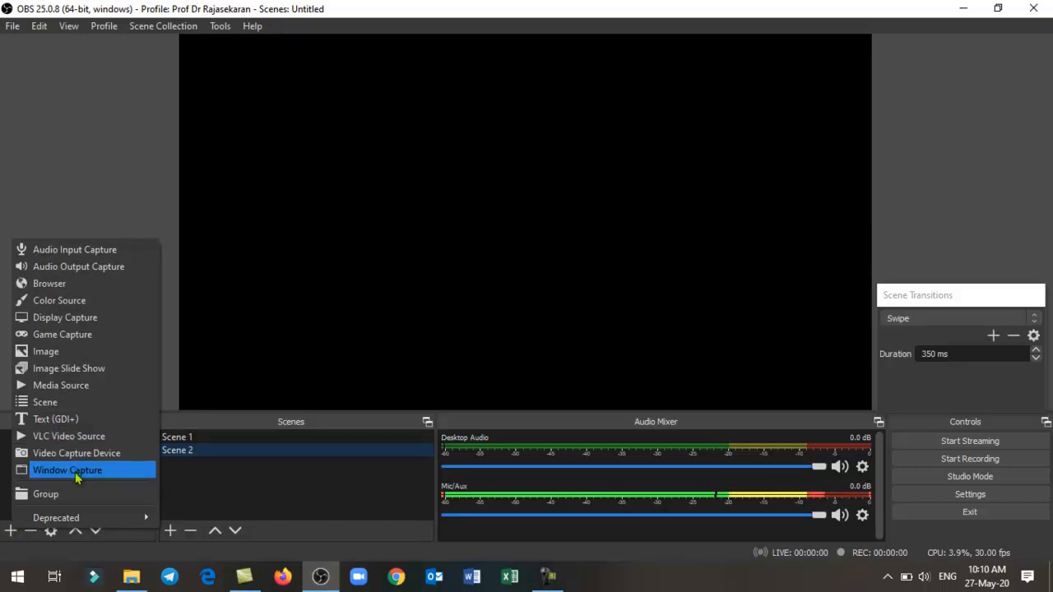
click(74, 454)
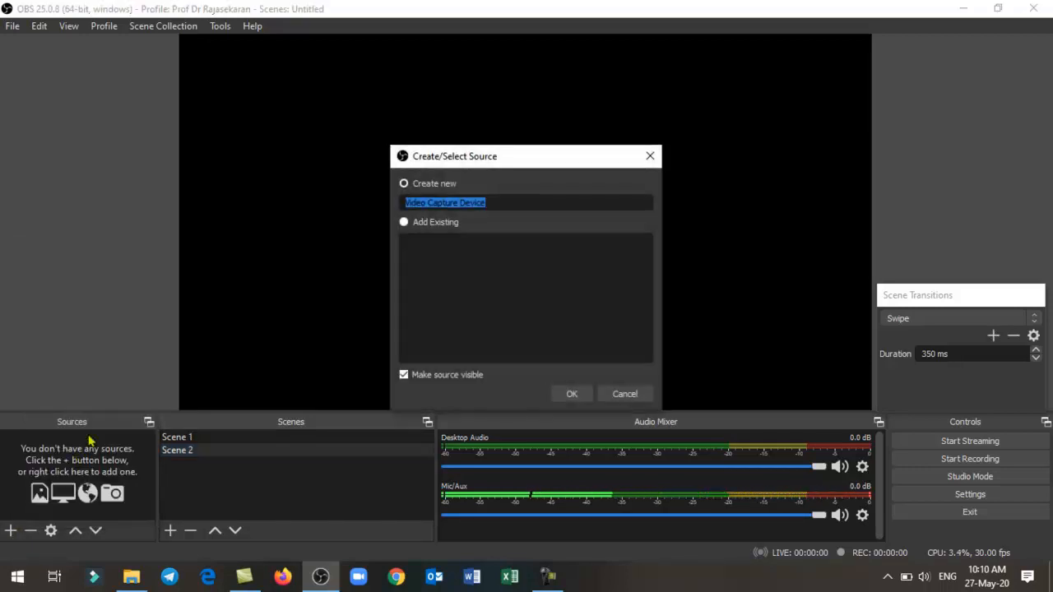
click(570, 393)
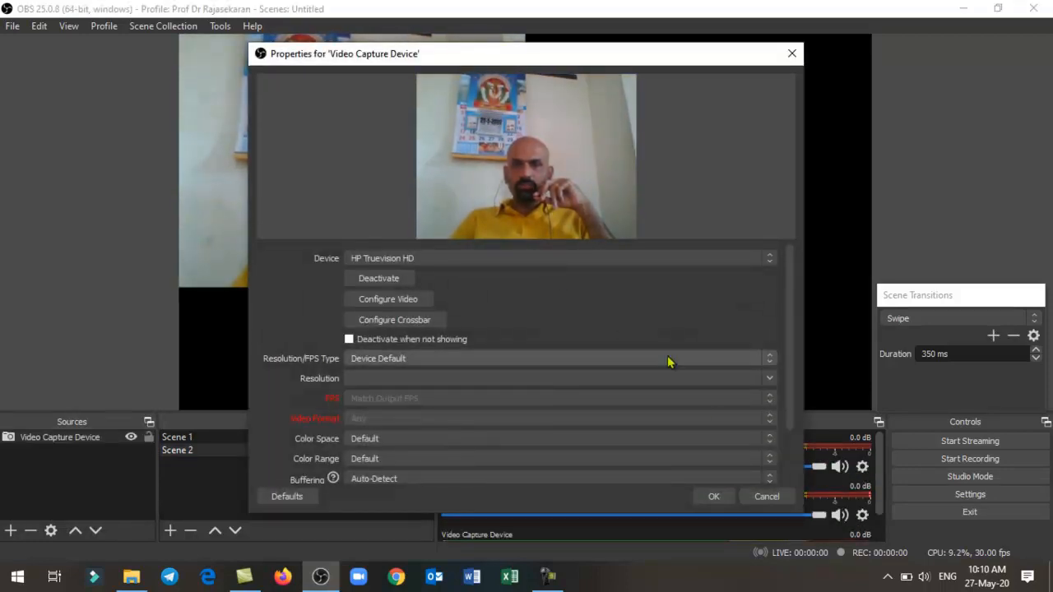
click(712, 498)
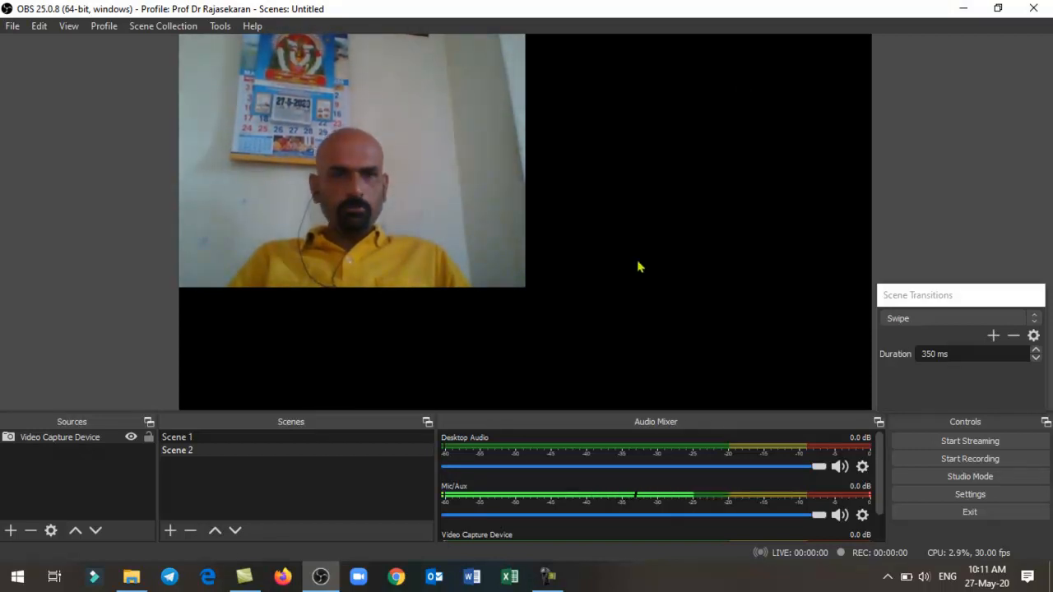
- Unlock the preview so that sources can be moved and resized on the canvas
right_click(376, 240)
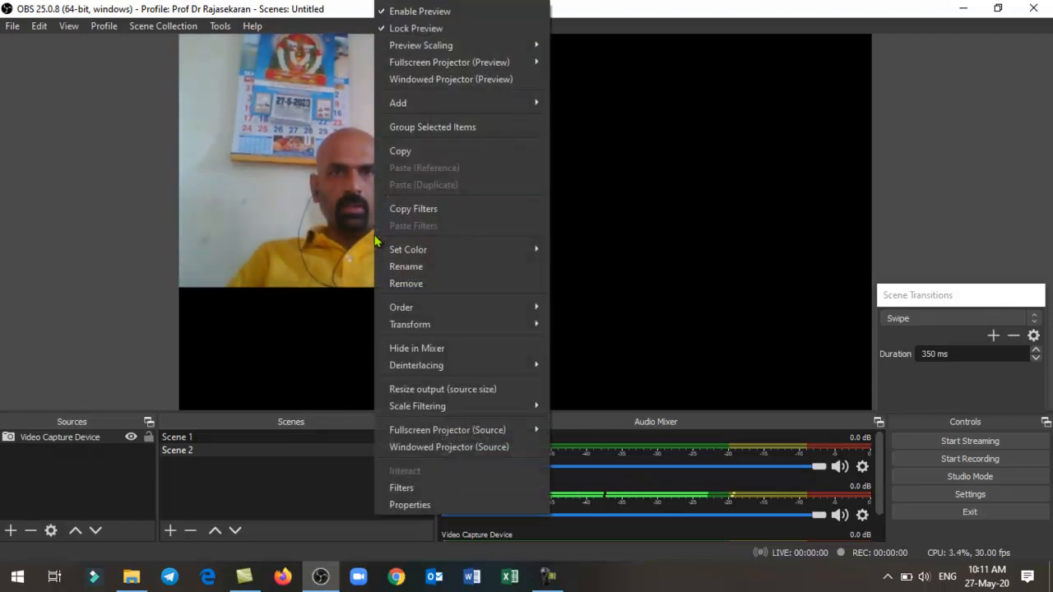
click(392, 30)
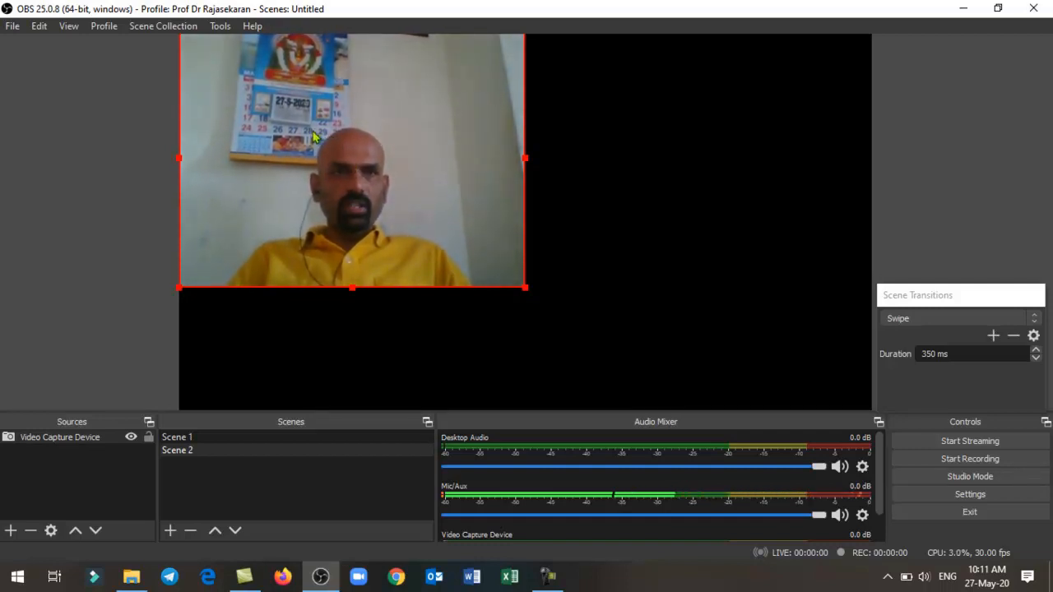
- Shrink the webcam picture in Scene 2 to about a quarter of the canvas width and place it in the canvas's lower-right corner
drag(526, 289, 362, 169)
drag(243, 85, 759, 321)
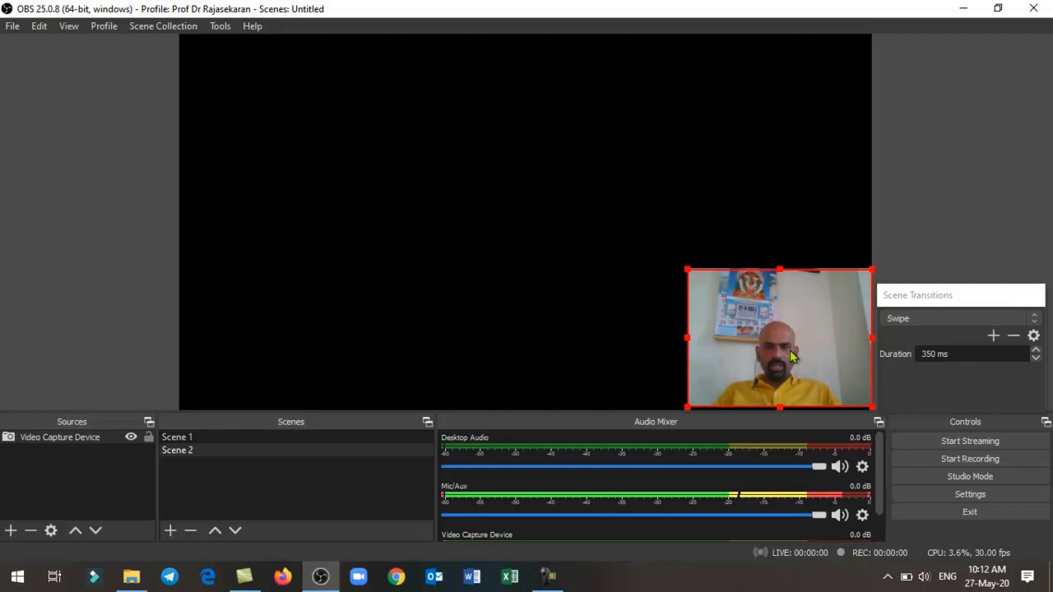
click(10, 531)
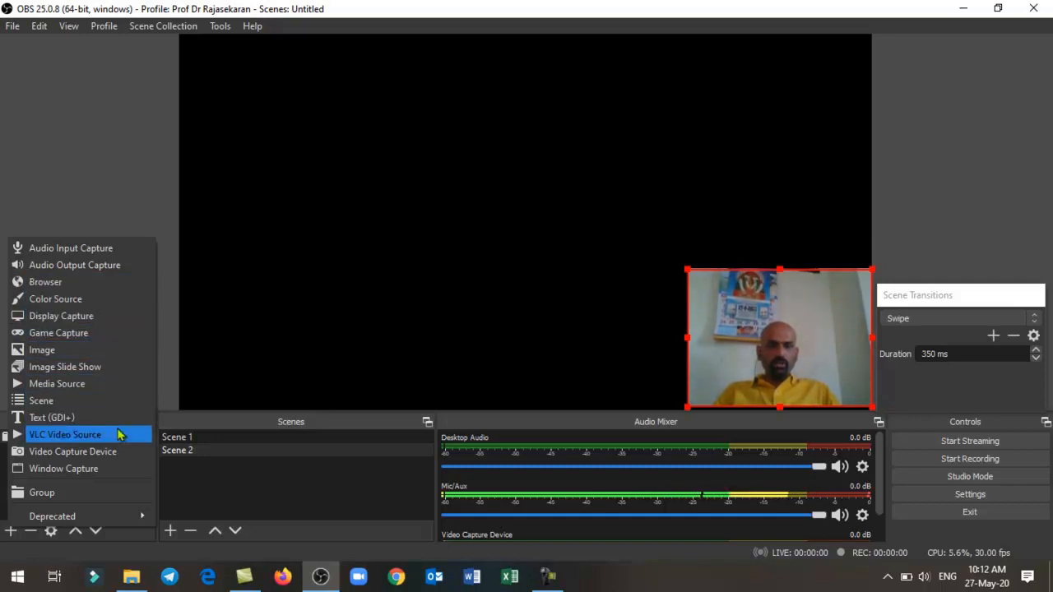
click(129, 205)
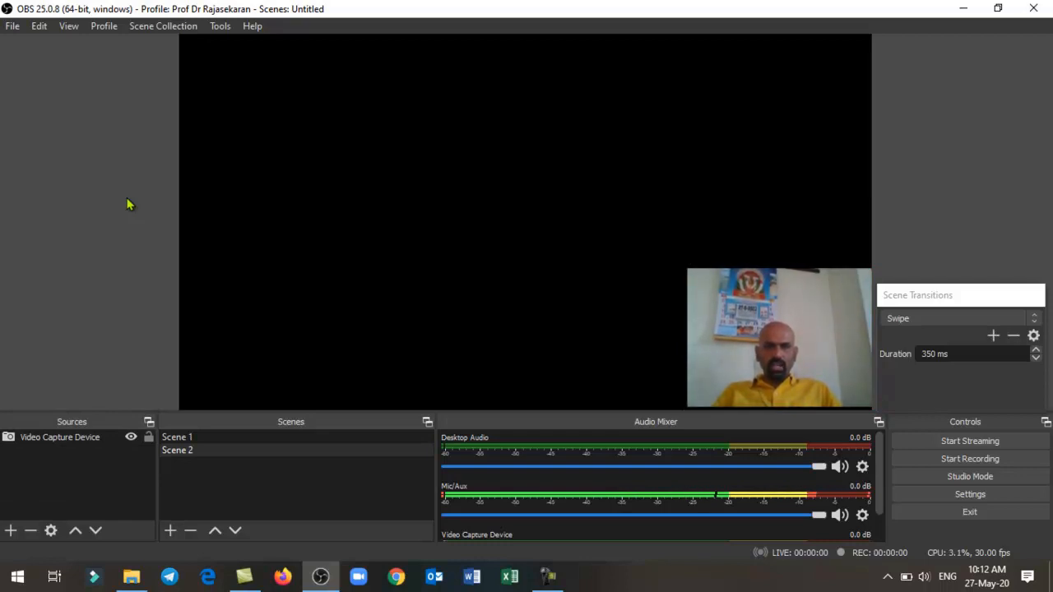
- Delete Scene 2 together with its webcam source
click(196, 451)
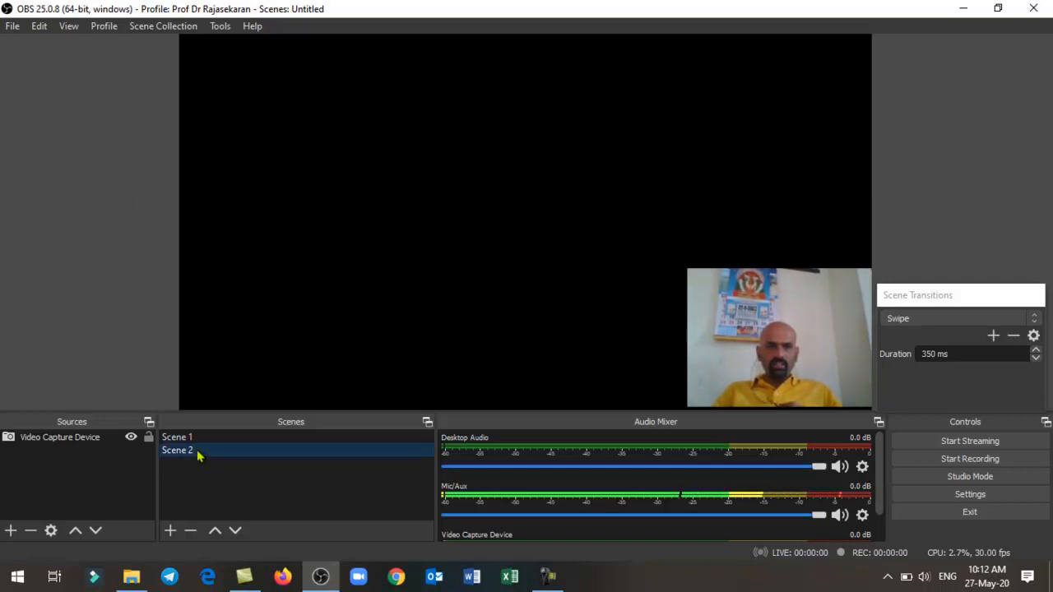
click(192, 532)
click(557, 313)
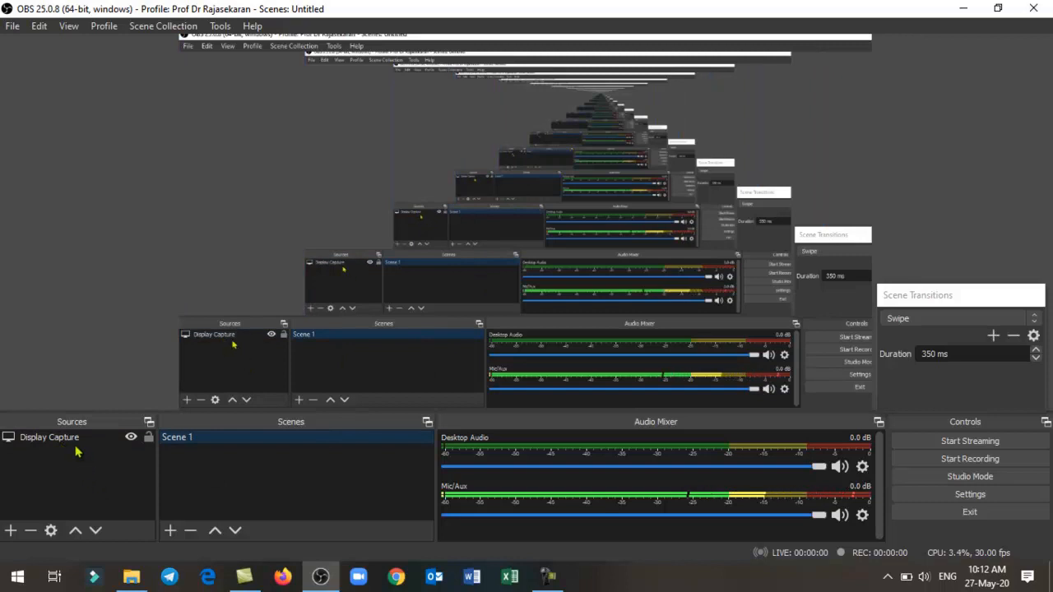
click(13, 532)
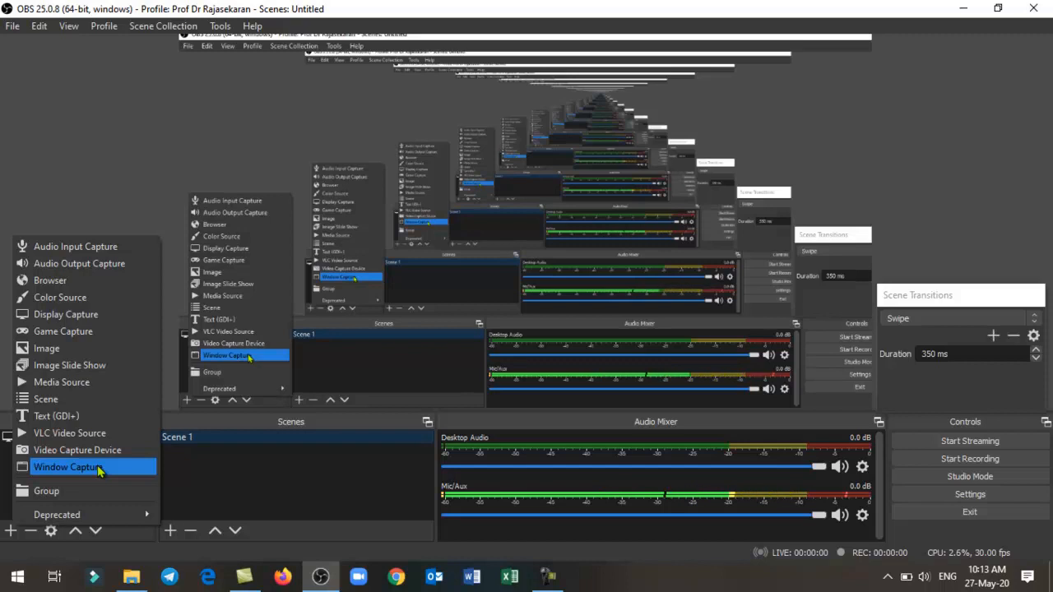
click(101, 321)
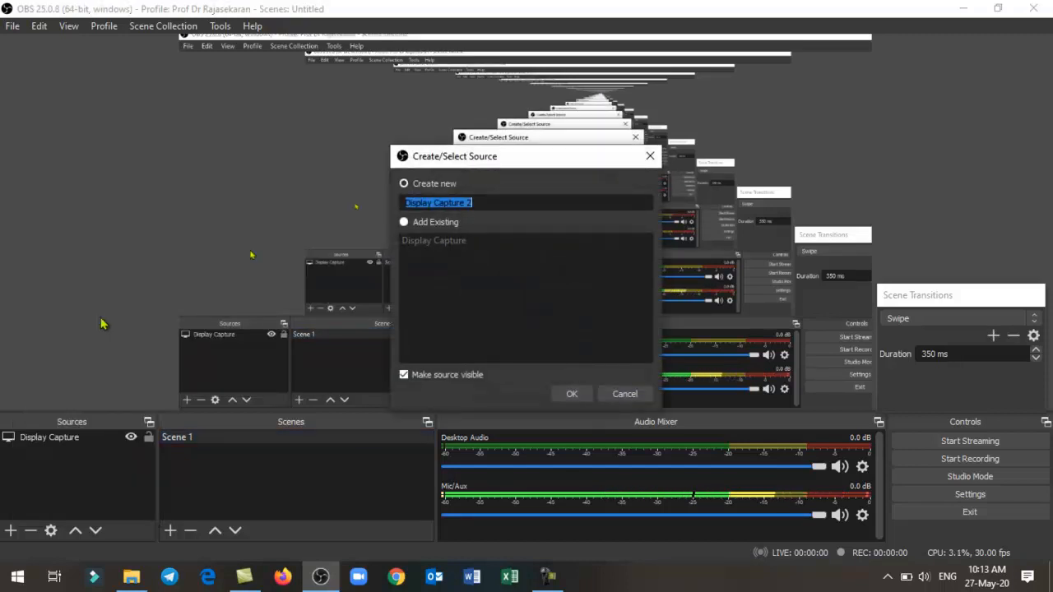
click(625, 394)
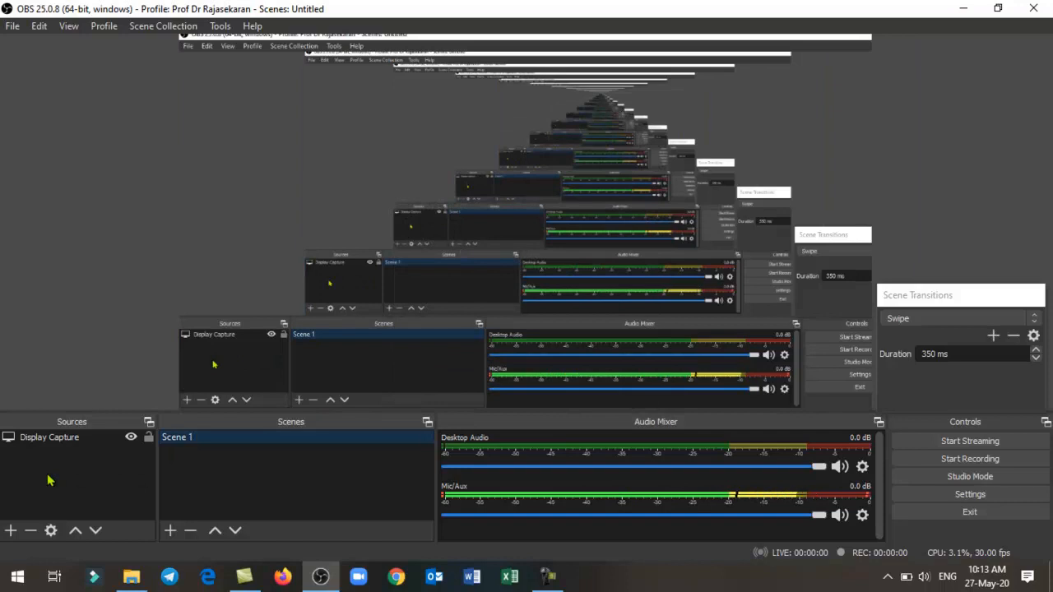
- Add an HP Truevision HD Video Capture Device source to Scene 1 and shrink it into the canvas's lower-right corner
click(10, 530)
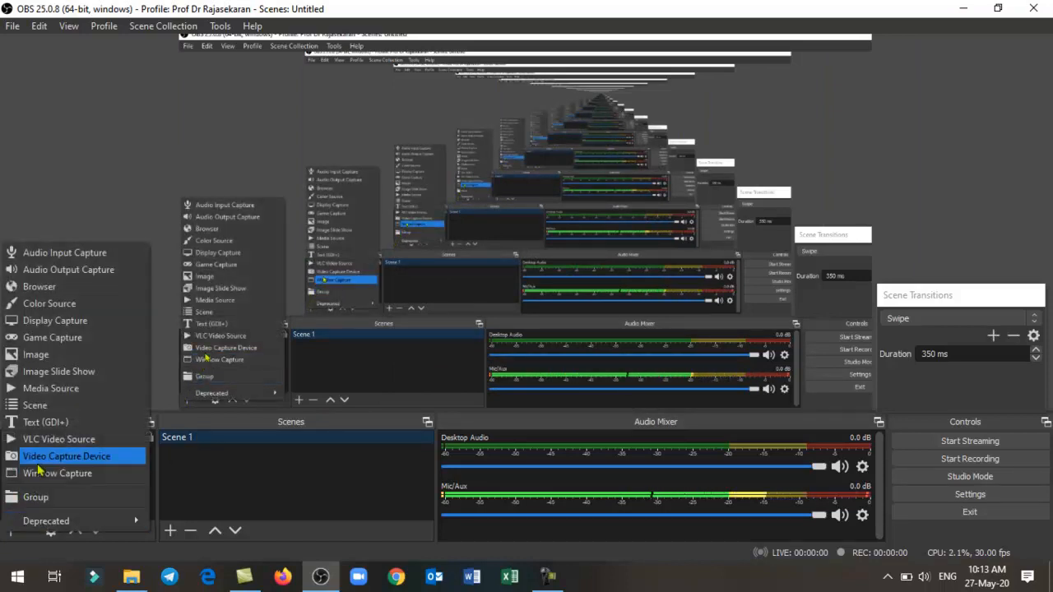
click(38, 468)
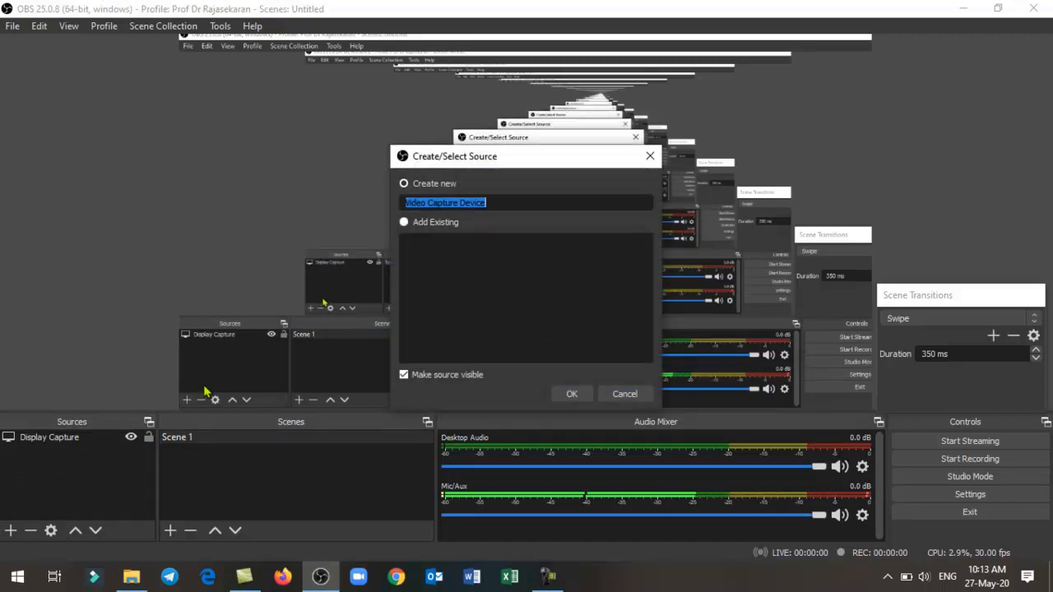
click(569, 393)
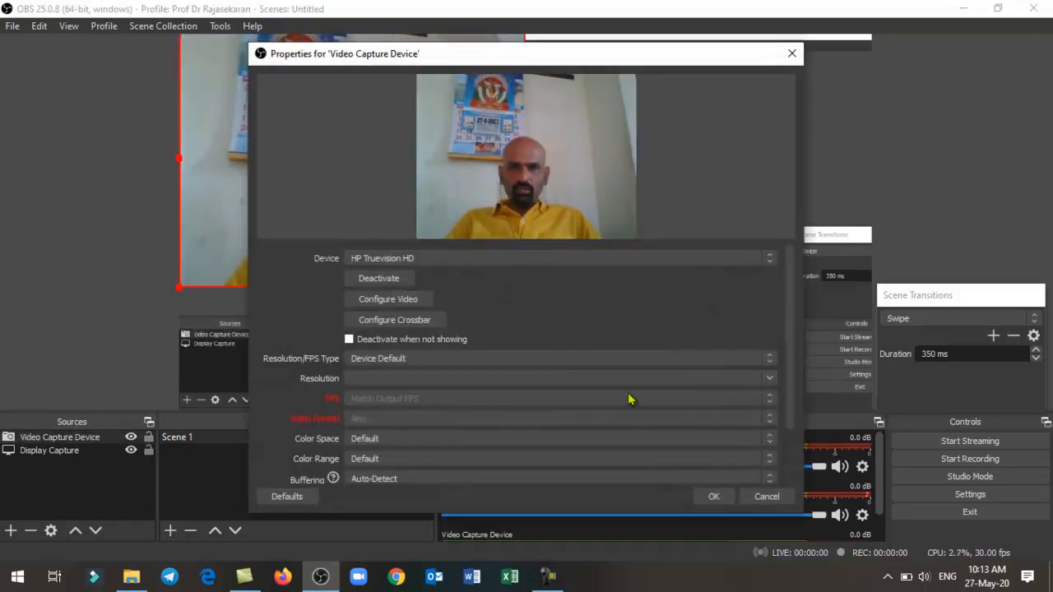
click(713, 497)
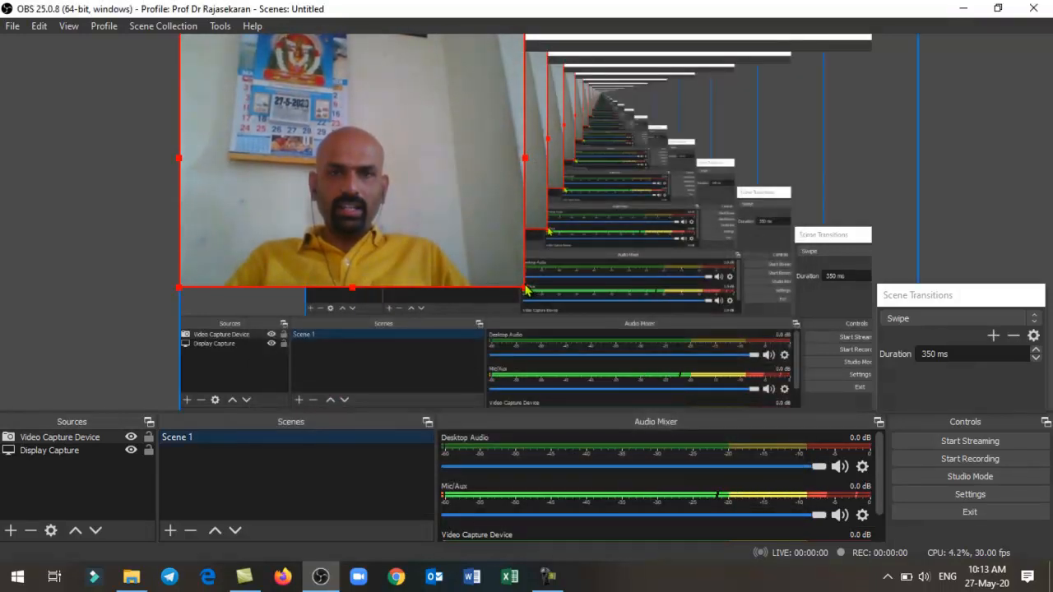
drag(526, 288, 289, 171)
drag(243, 132, 726, 388)
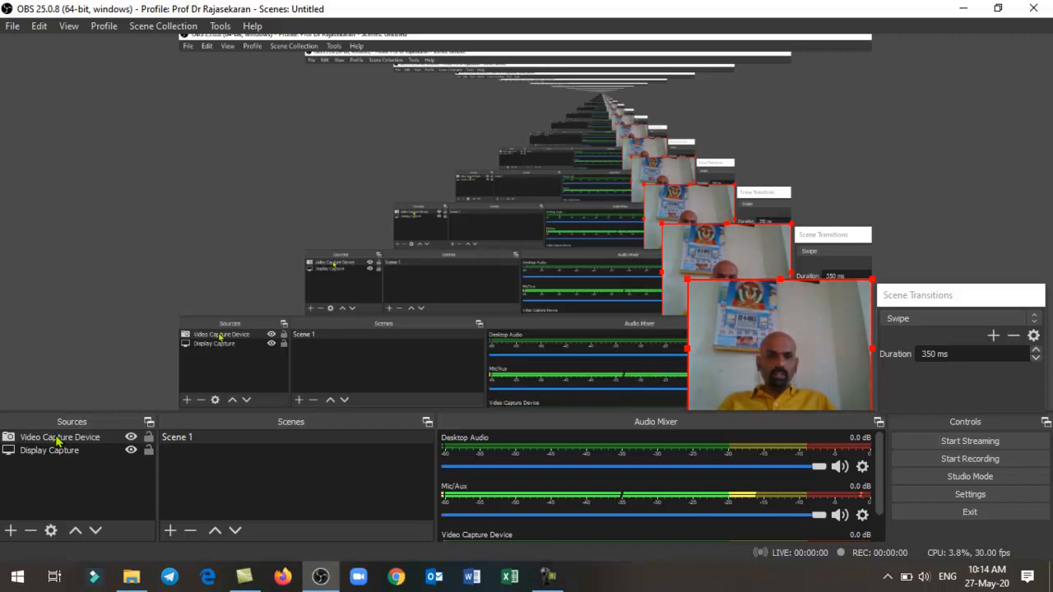
- Move the Video Capture Device source below Display Capture in the source order and restore it above Display Capture
click(57, 439)
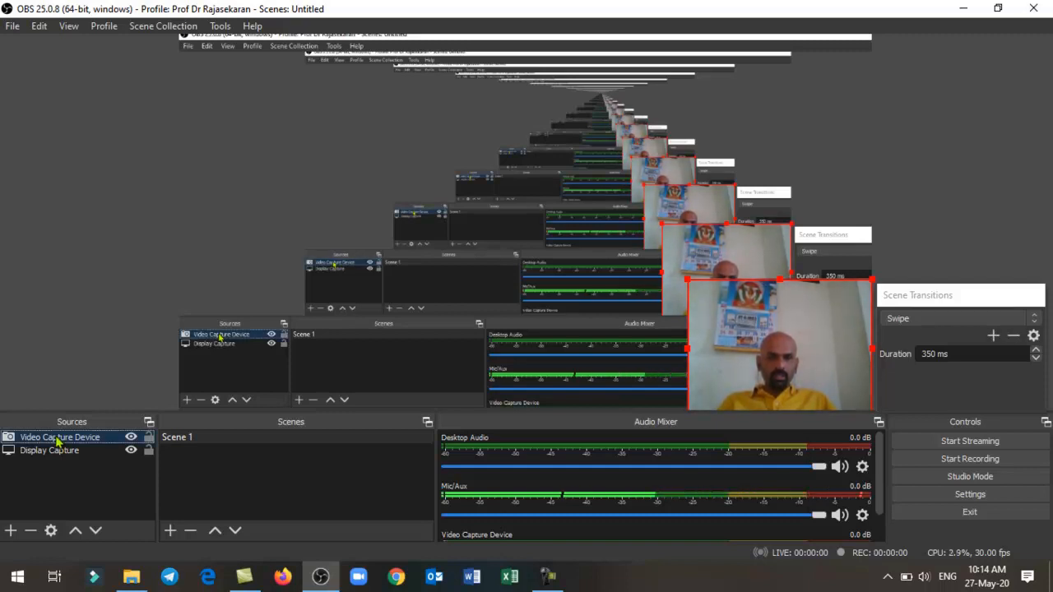
drag(56, 443, 56, 454)
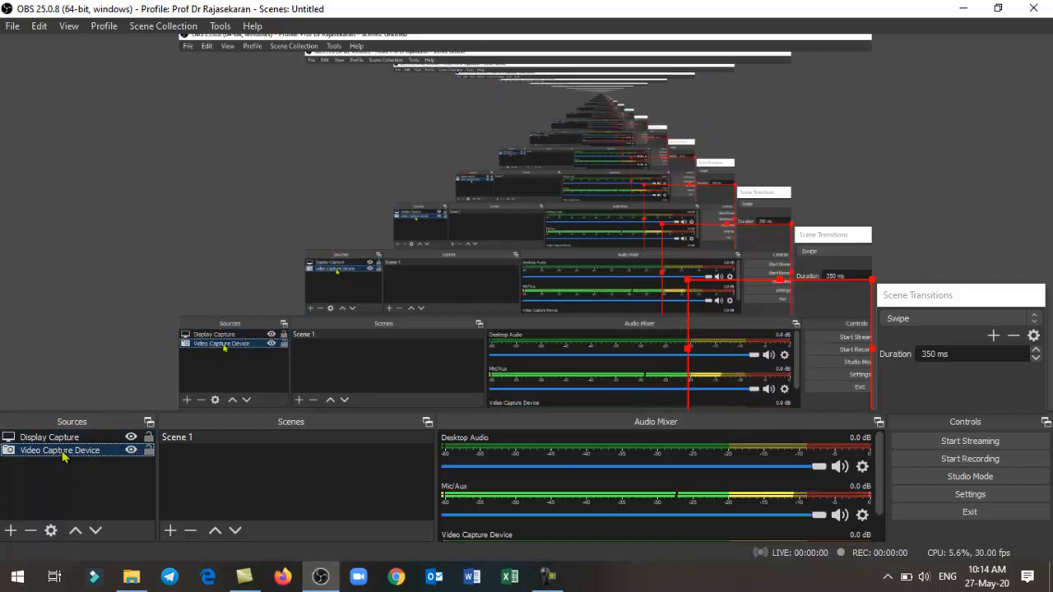
drag(61, 437, 65, 461)
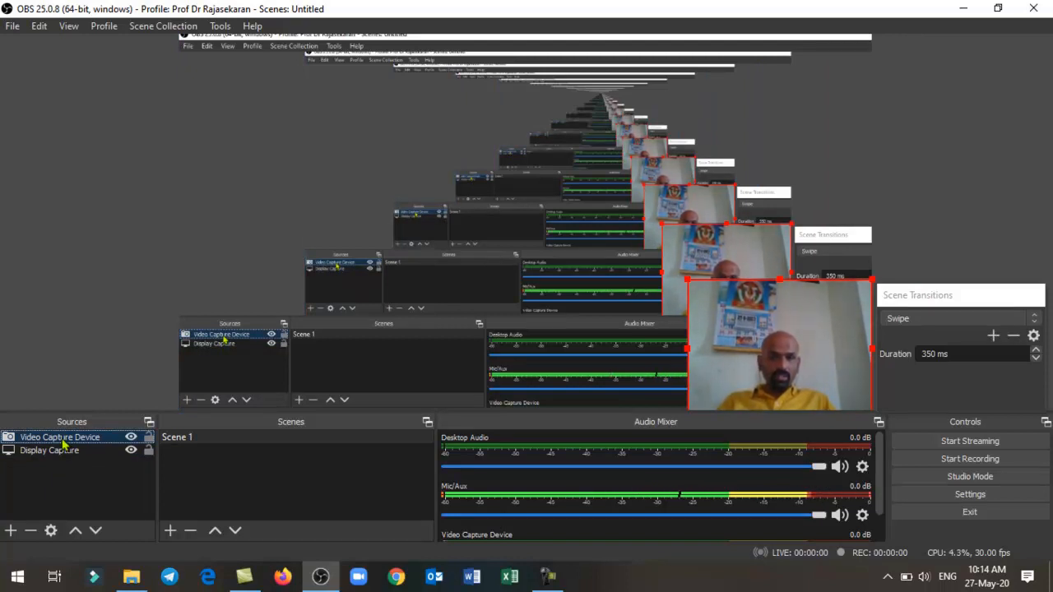
click(79, 482)
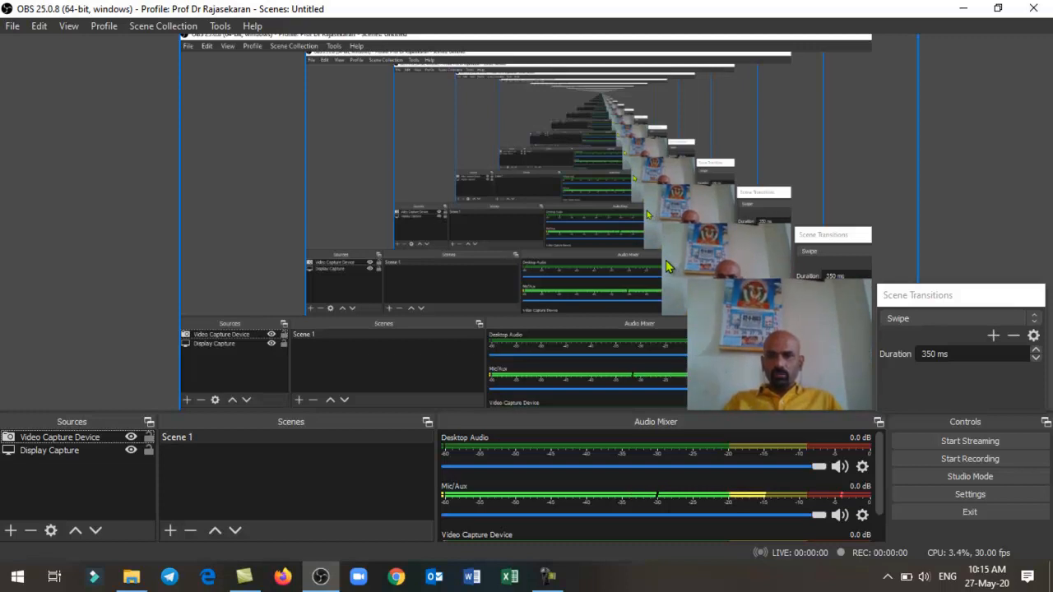
- Minimize OBS, open the PowerPoint file 1 Who is a Teacher from Youtube Channel > Content for Youtube > Teaching, and start its slide show
click(965, 10)
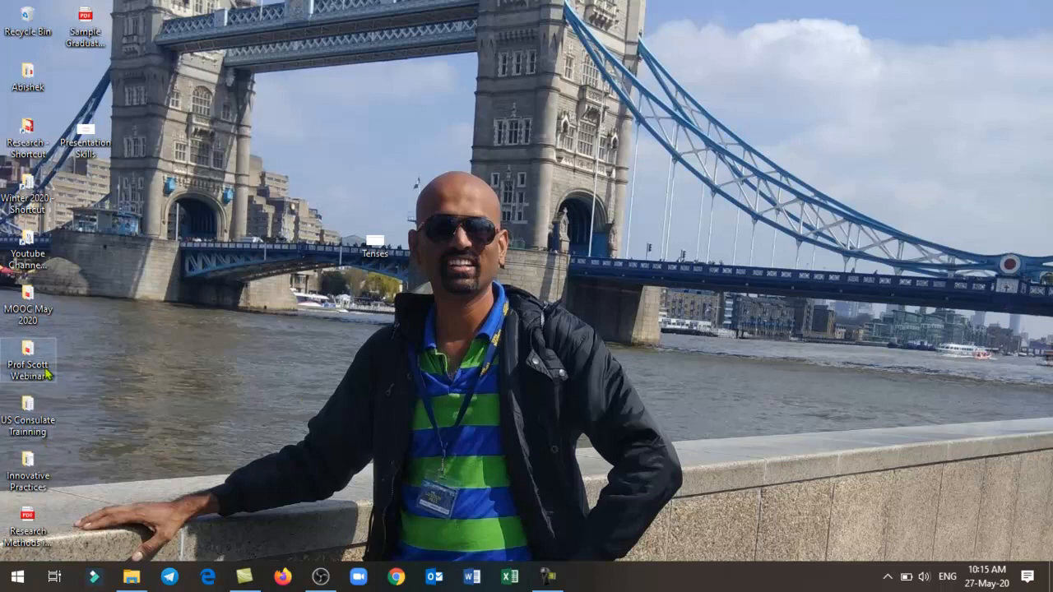
double_click(18, 260)
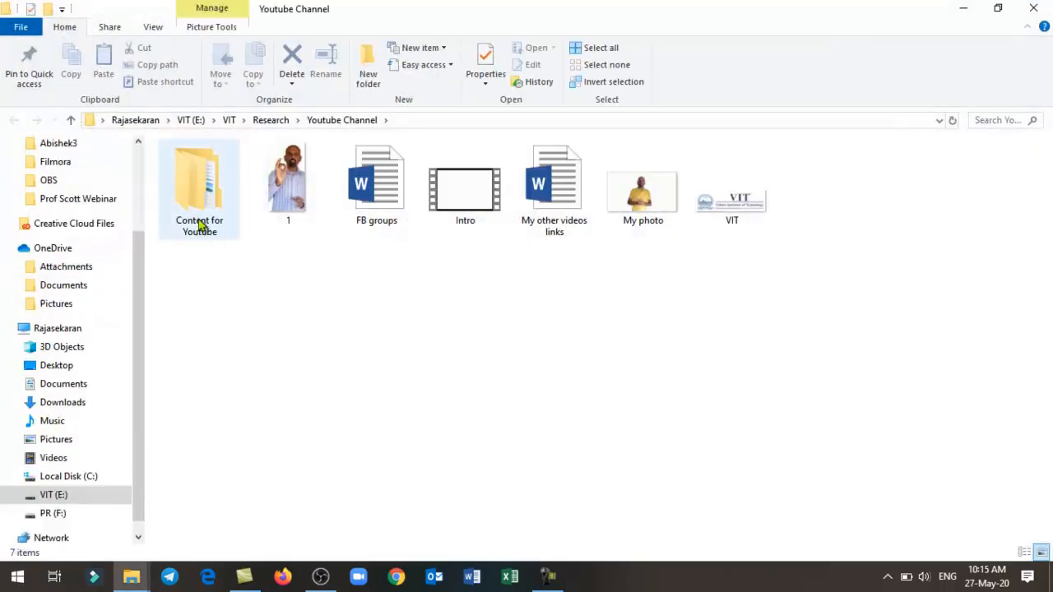
double_click(200, 224)
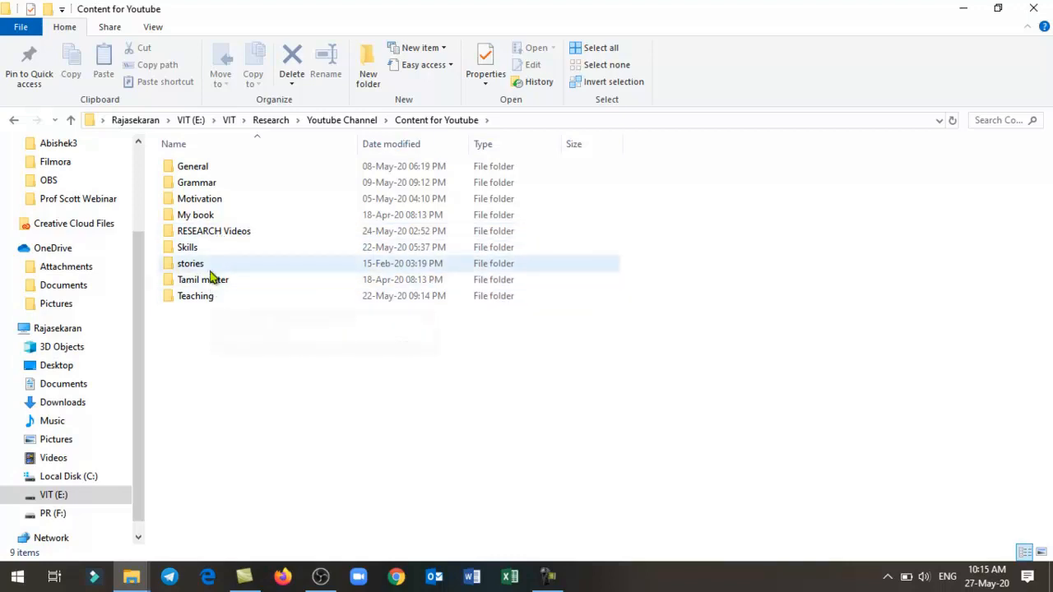
double_click(212, 298)
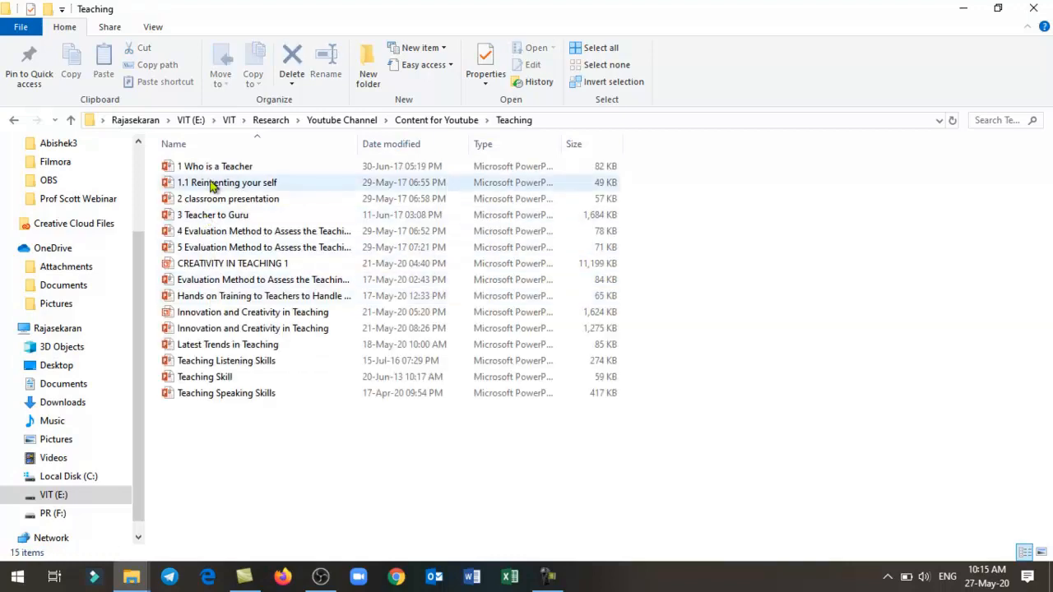
click(212, 168)
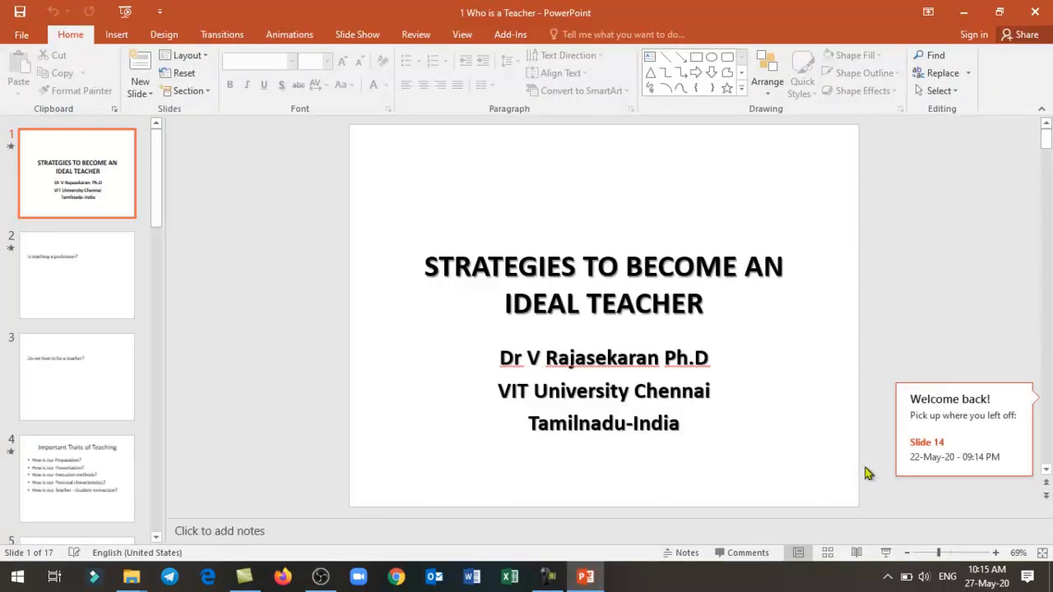
click(887, 554)
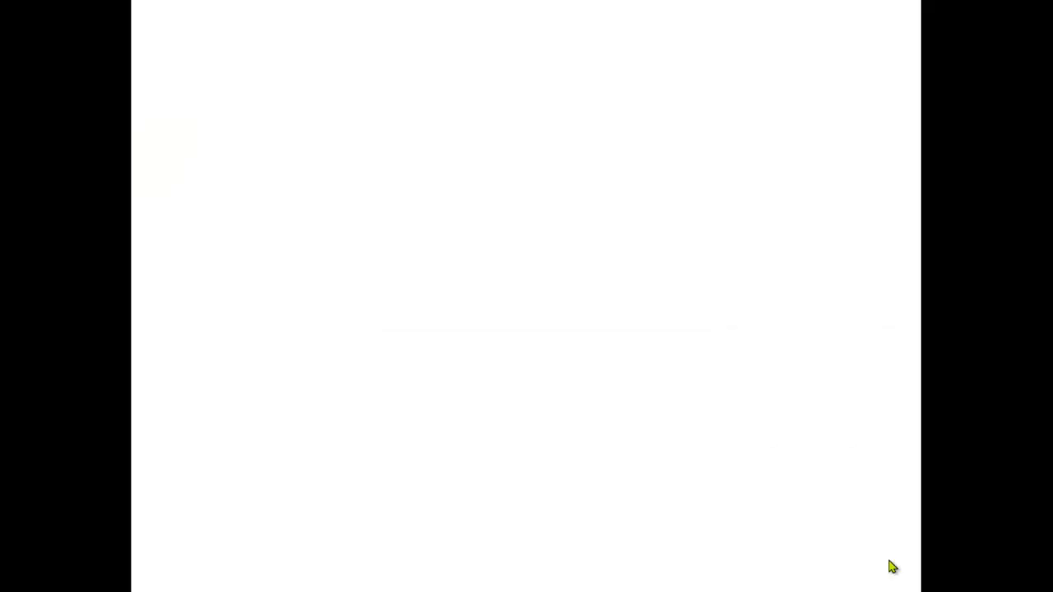
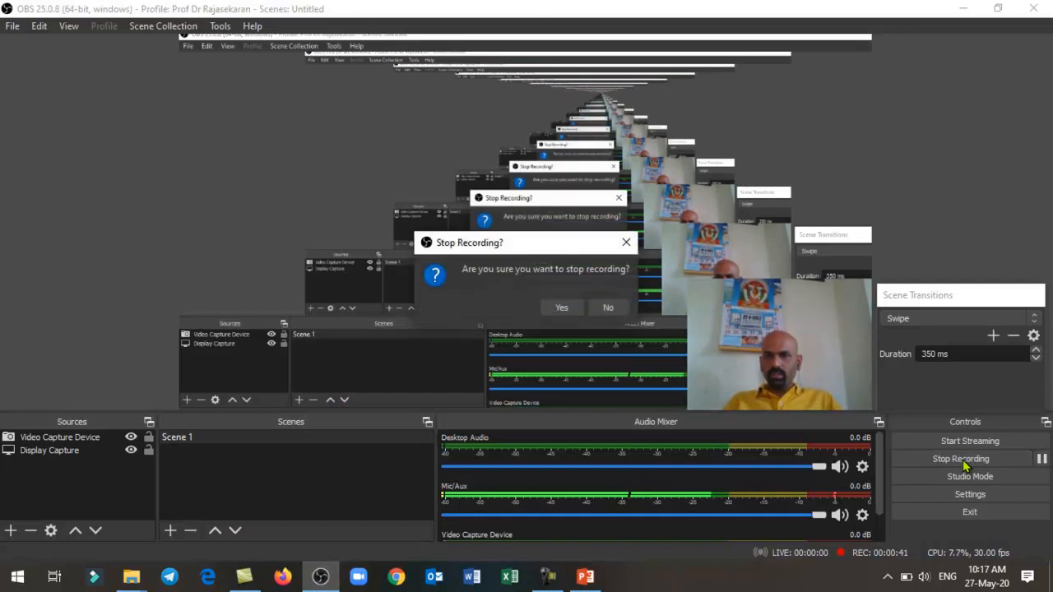
- Stop the recording and check the recording path in the Output settings, browsing the VIT (E:) drive without selecting a folder
click(563, 309)
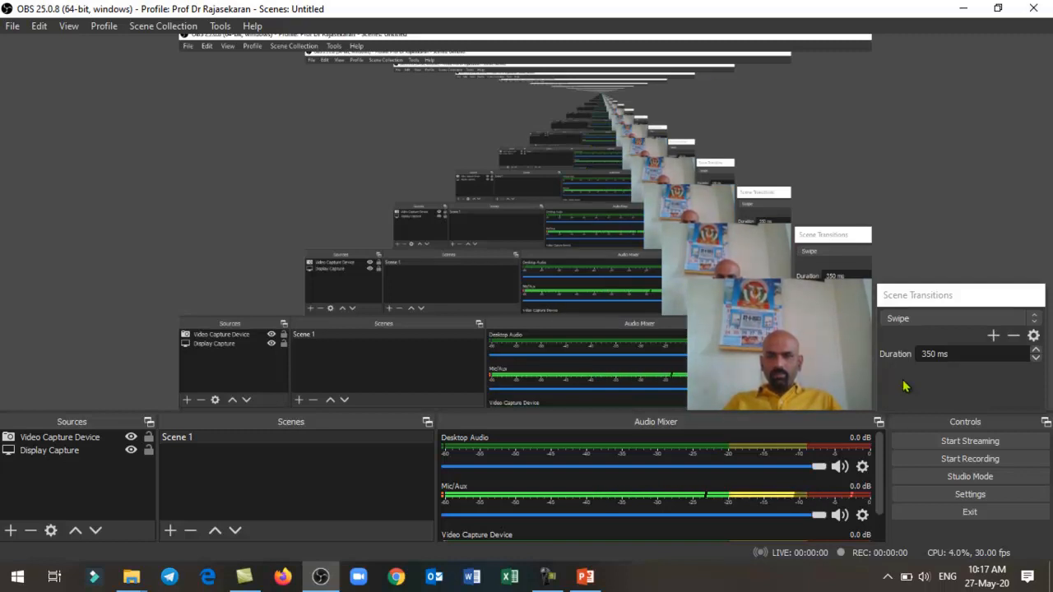
click(978, 496)
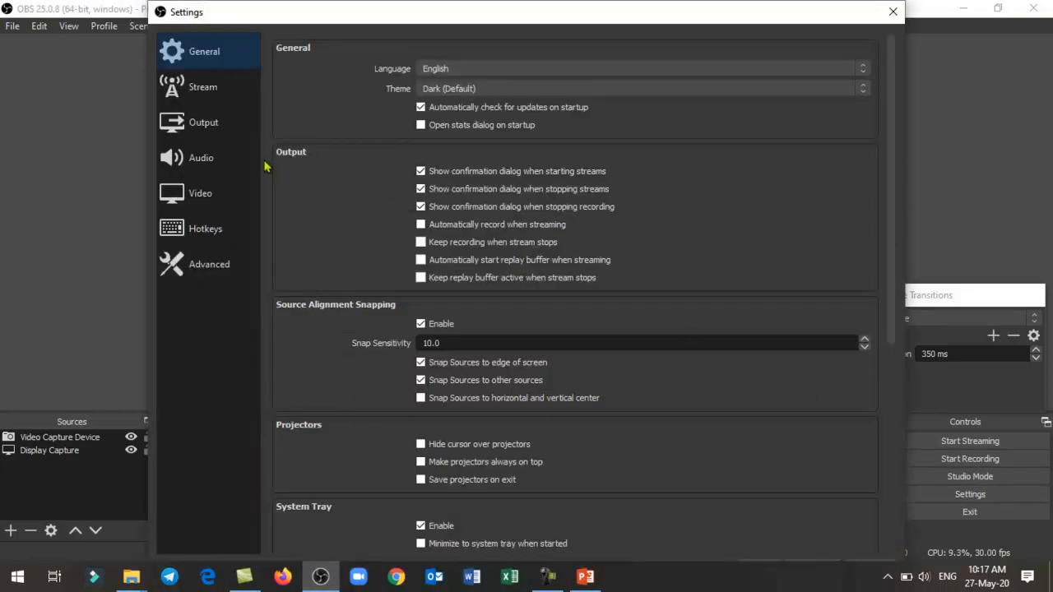
click(206, 123)
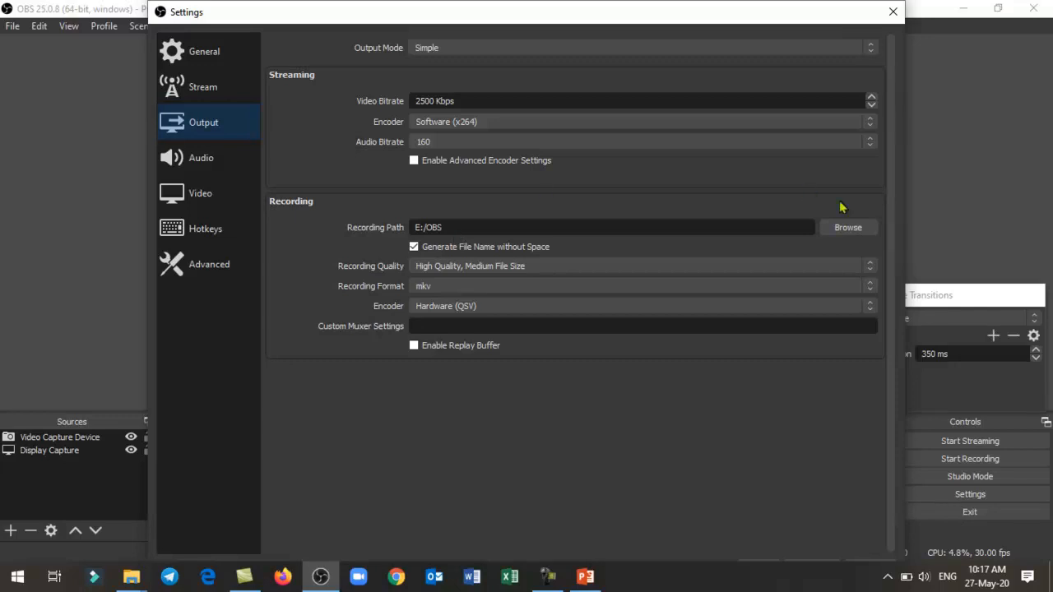
click(845, 227)
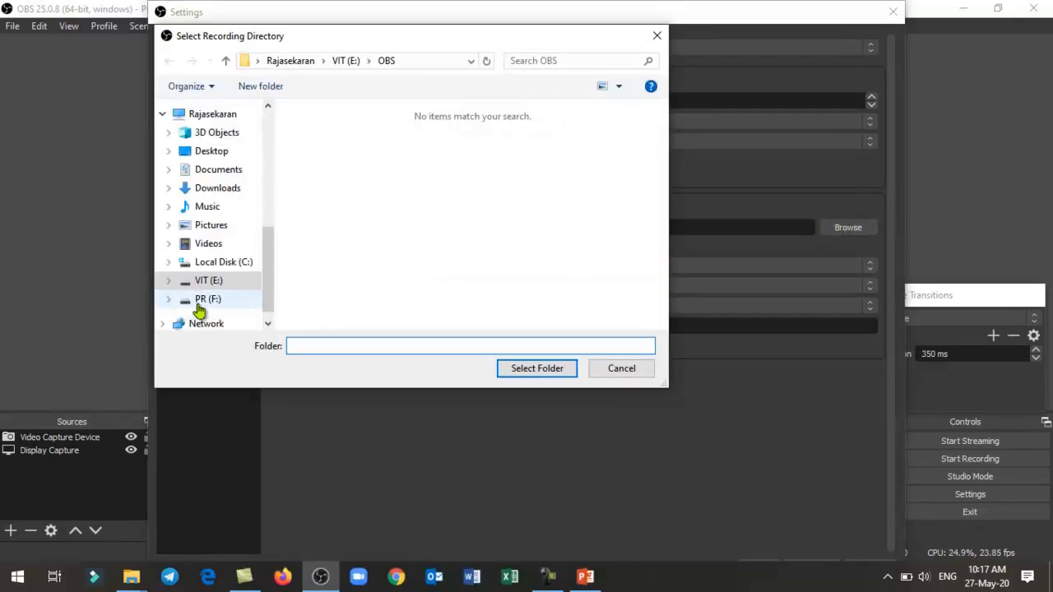
click(200, 303)
click(207, 288)
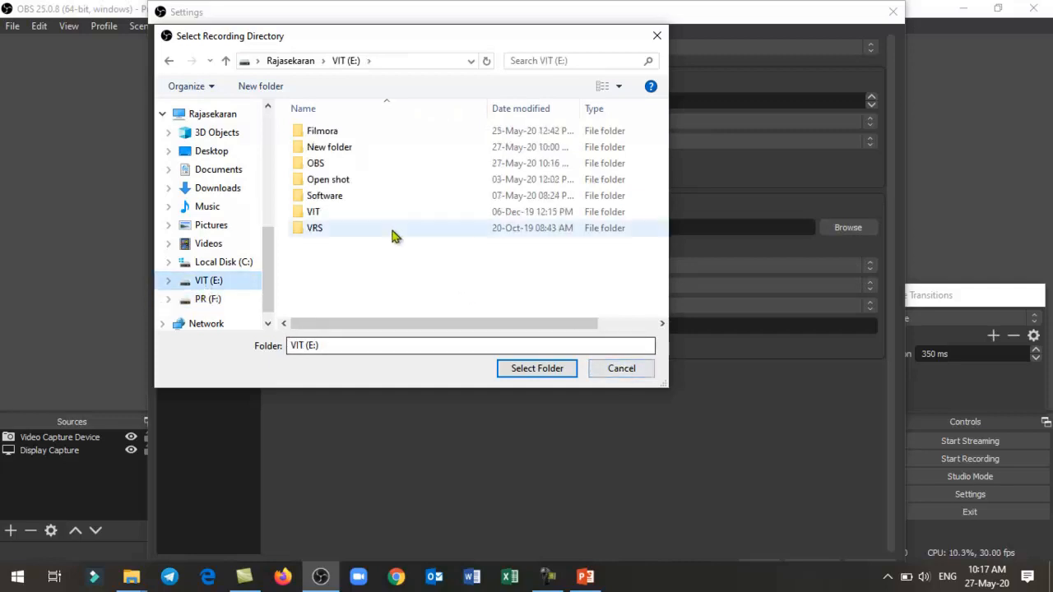
click(621, 371)
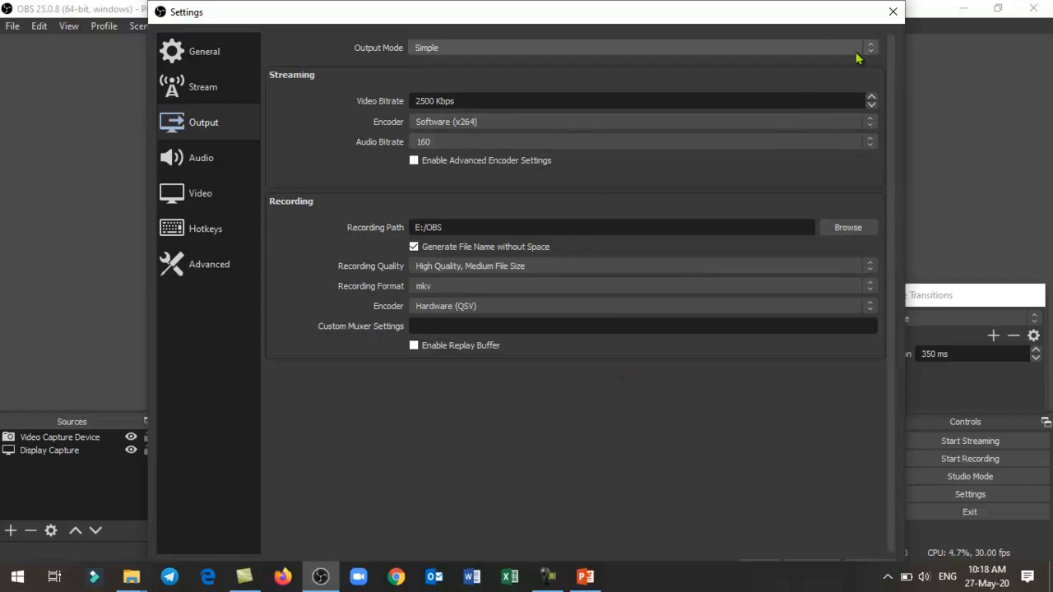
click(893, 12)
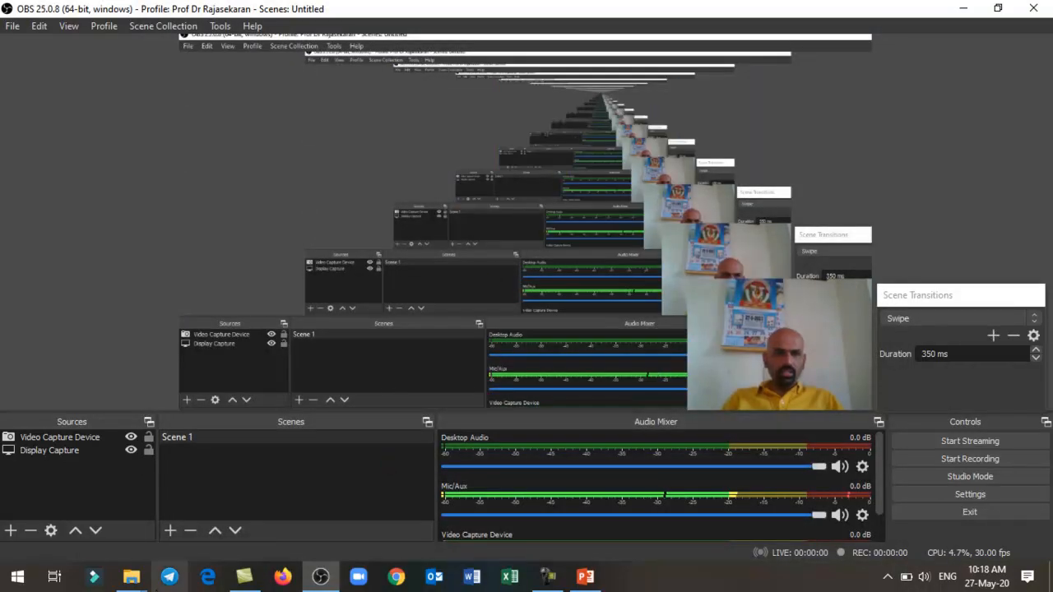
- Open the OBS folder in File Explorer, play the recording named 1 to its end, and close the video player
mouse_move(126, 582)
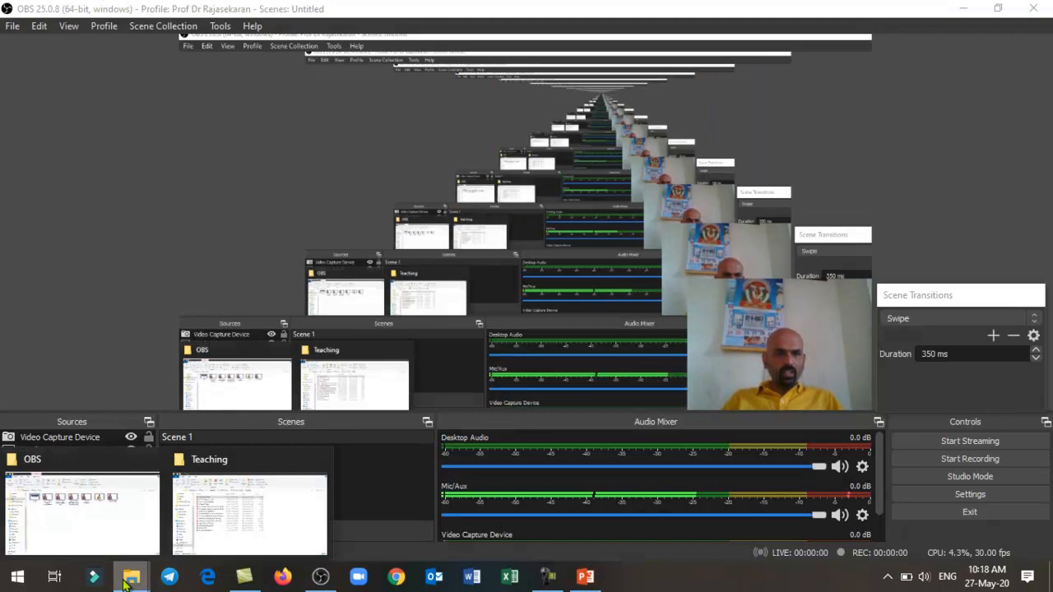
click(97, 535)
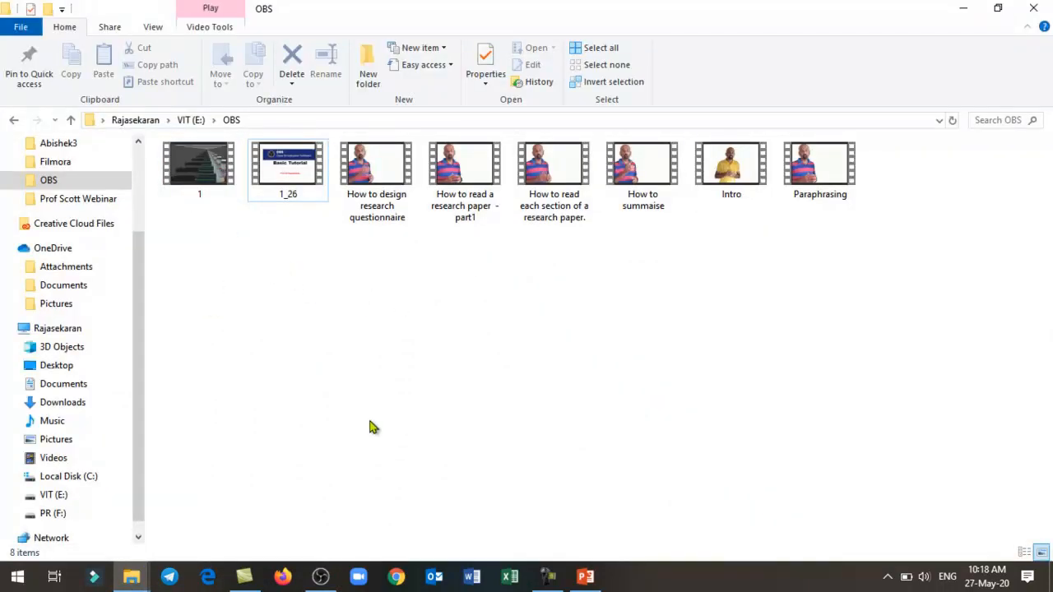
double_click(195, 169)
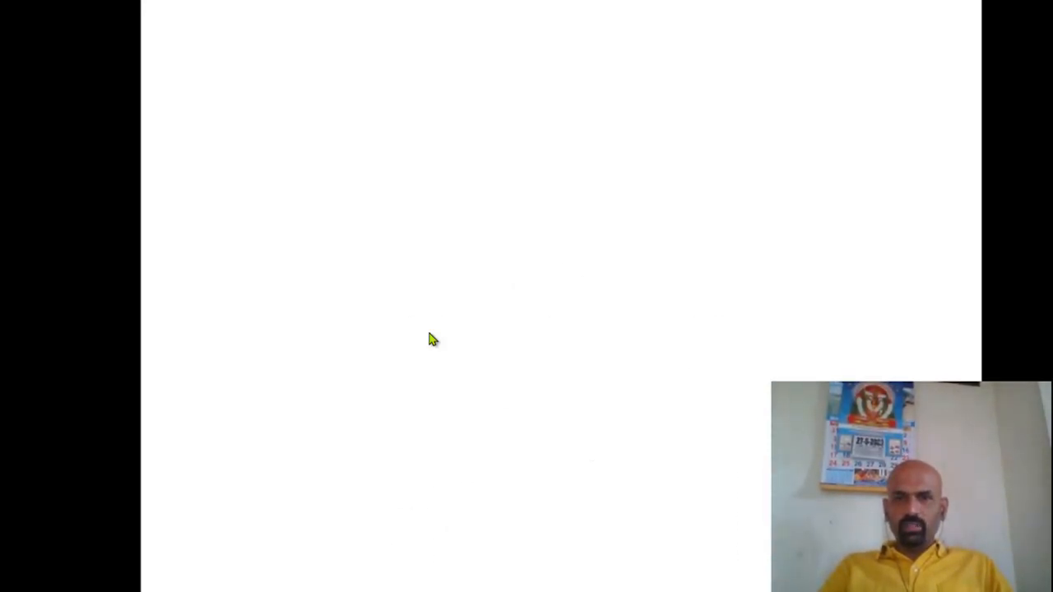
key(Right)
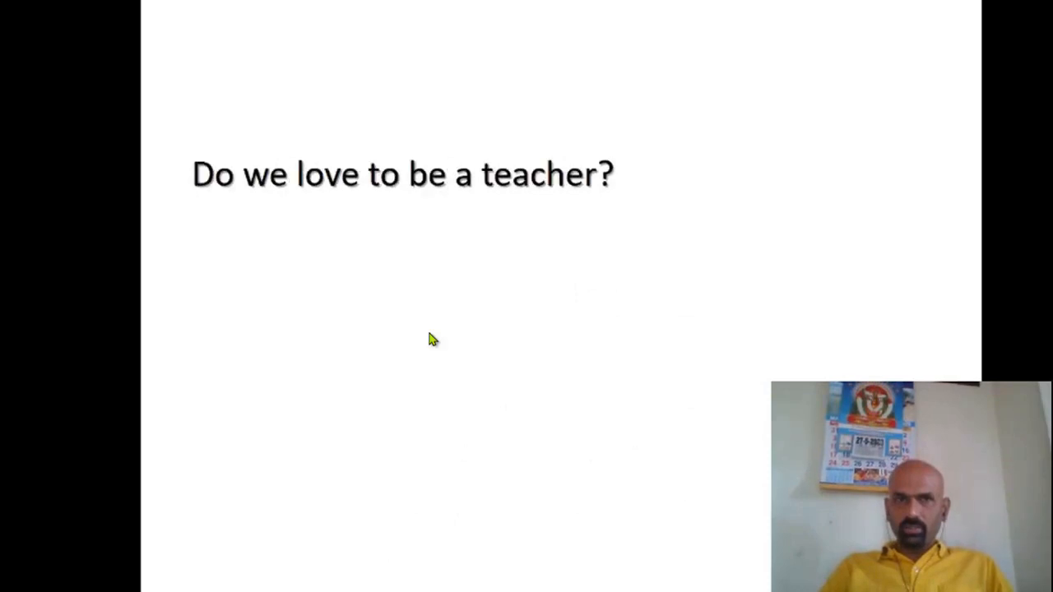
key(Right)
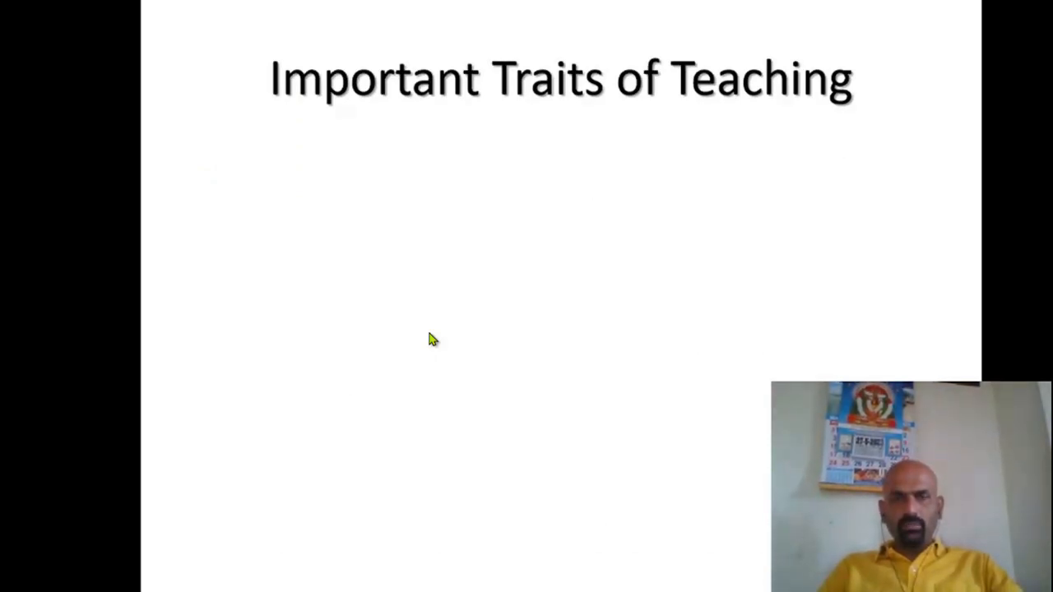
key(Escape)
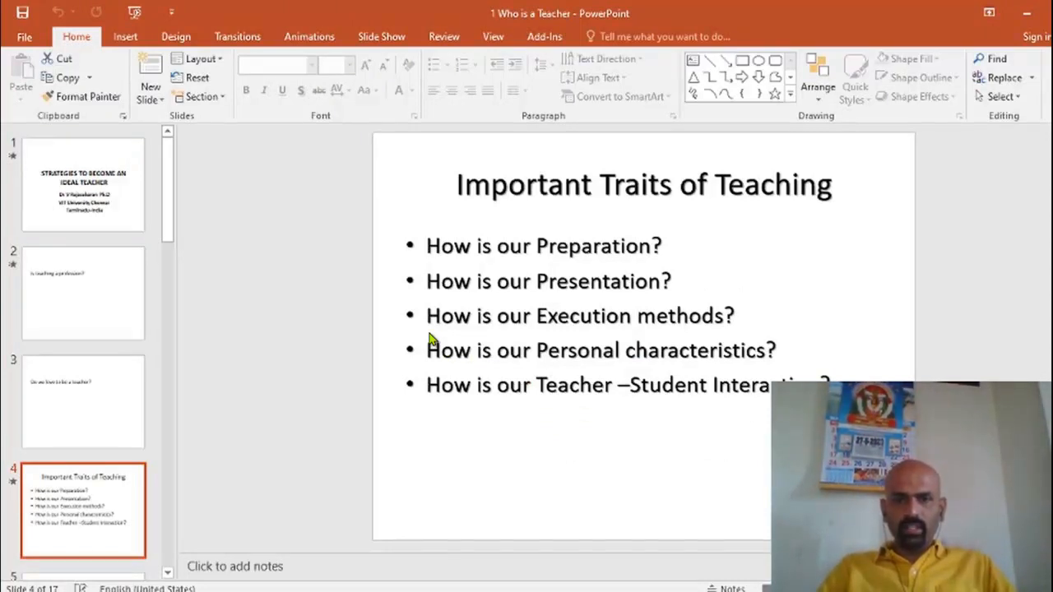
key(alt+Tab)
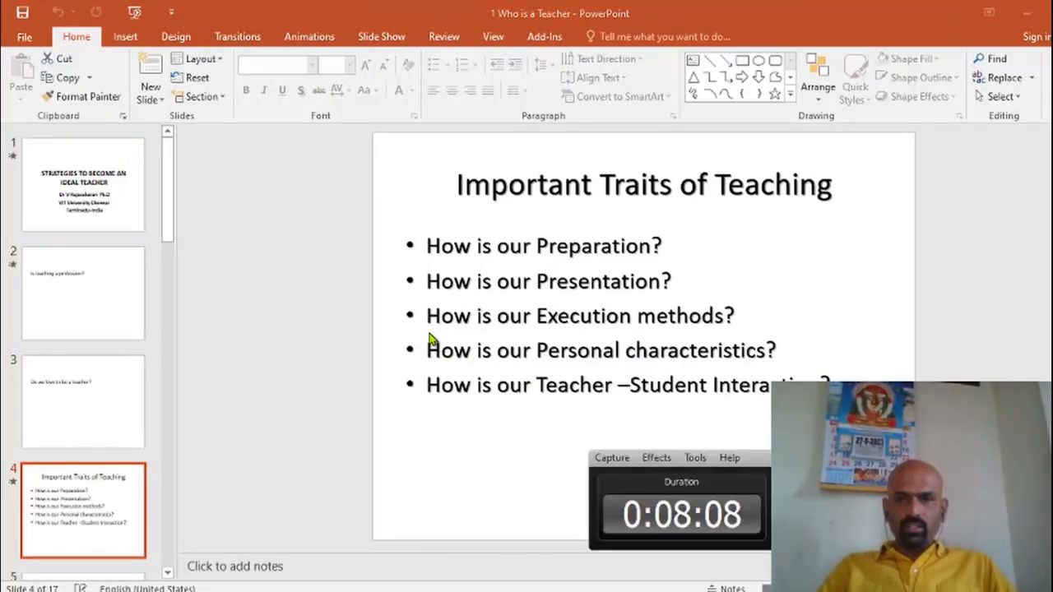
key(alt+Tab)
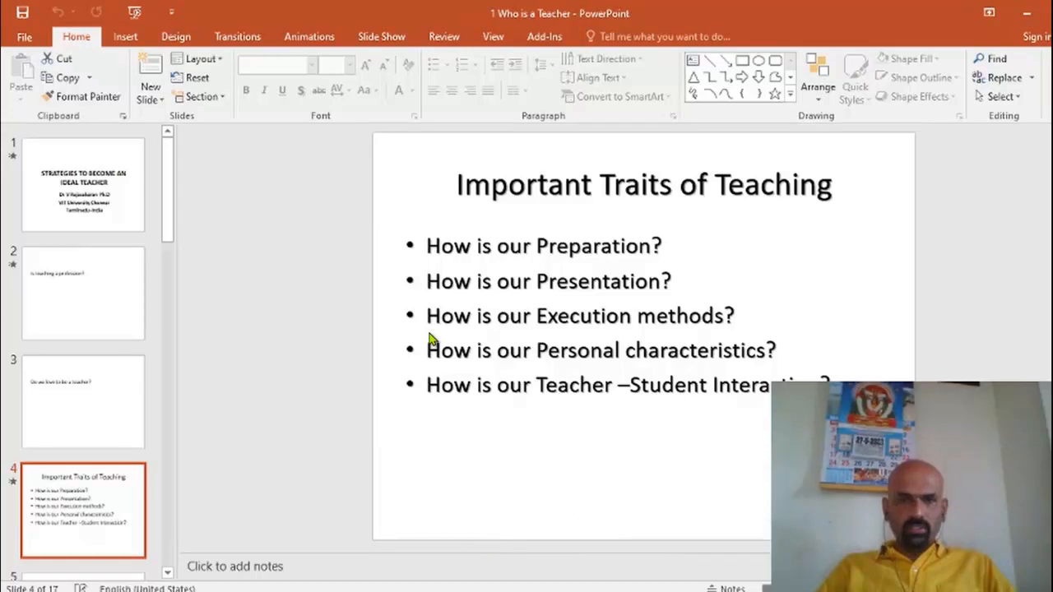
key(alt+Tab)
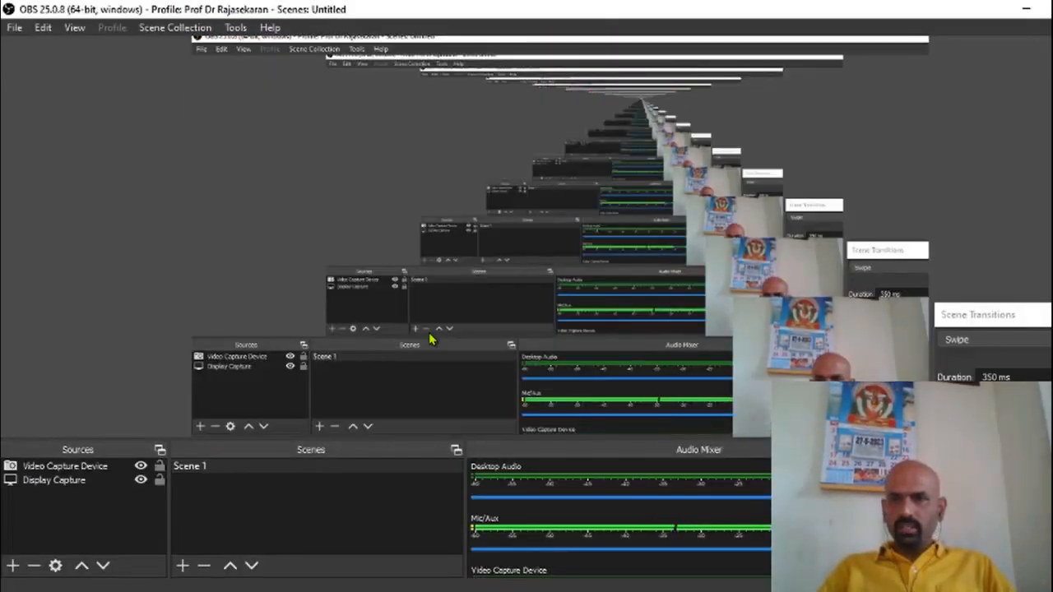
click(994, 488)
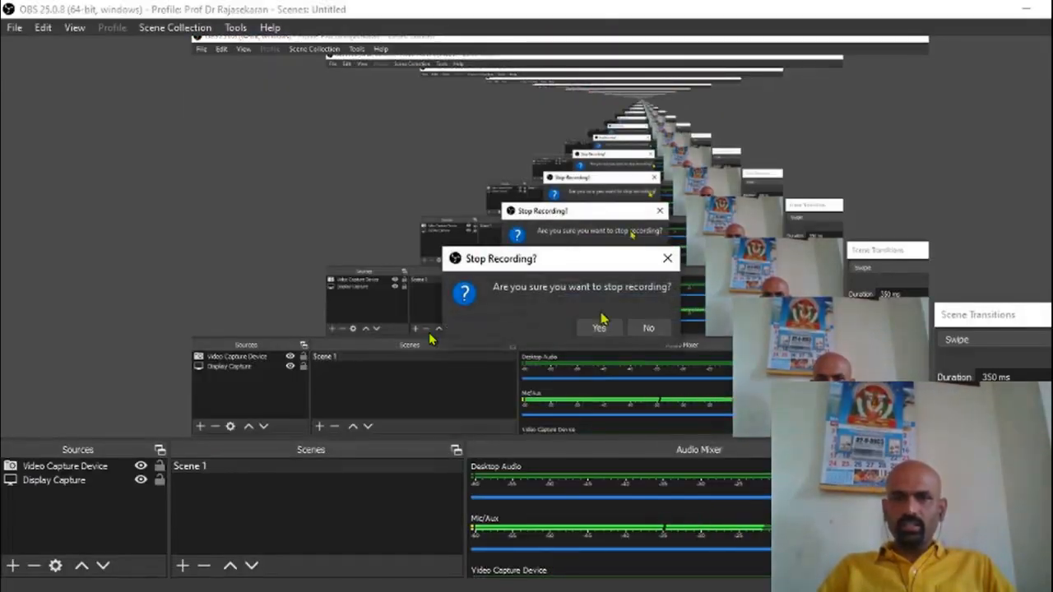
click(600, 329)
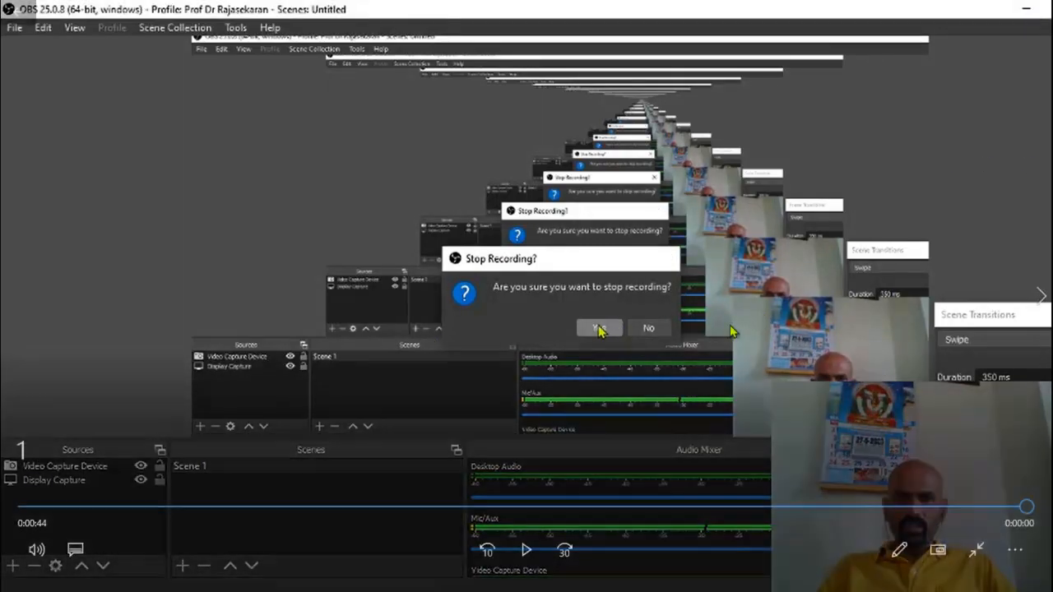
key(Escape)
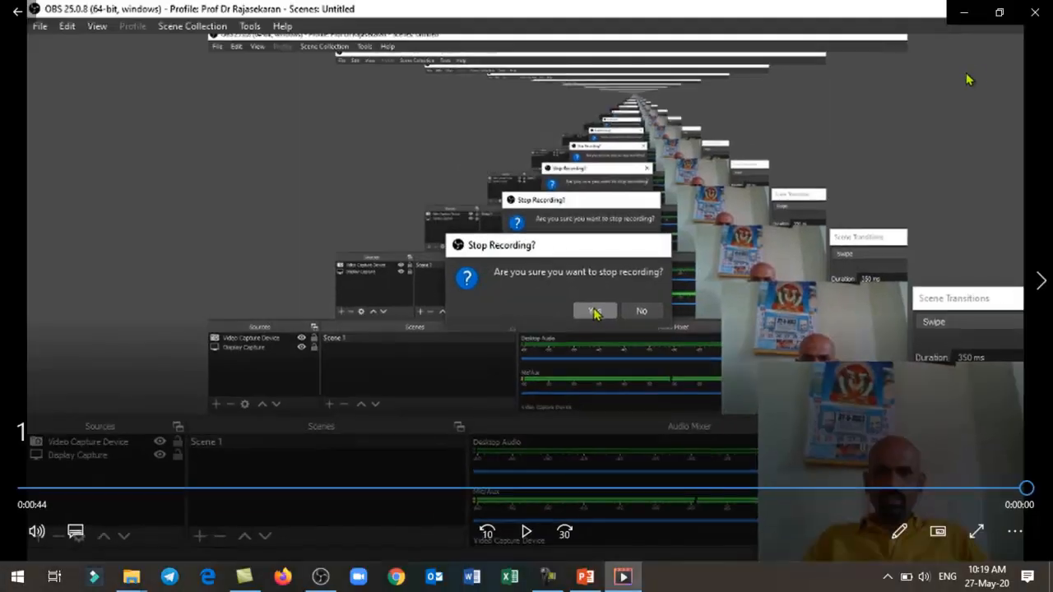
click(1029, 16)
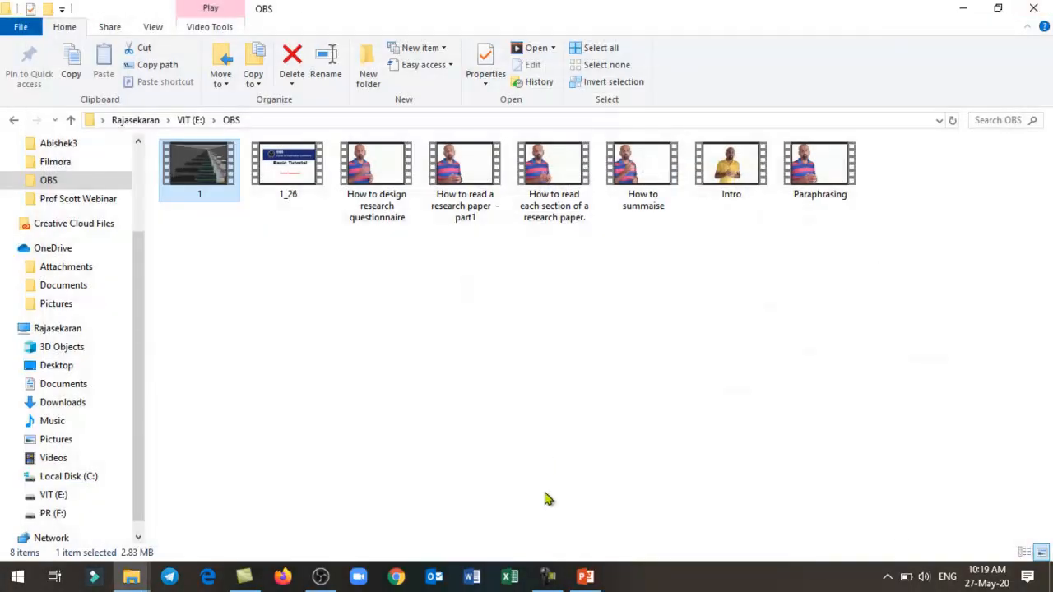
- Switch to OBS and remove the Video Capture Device source from Scene 1
click(321, 578)
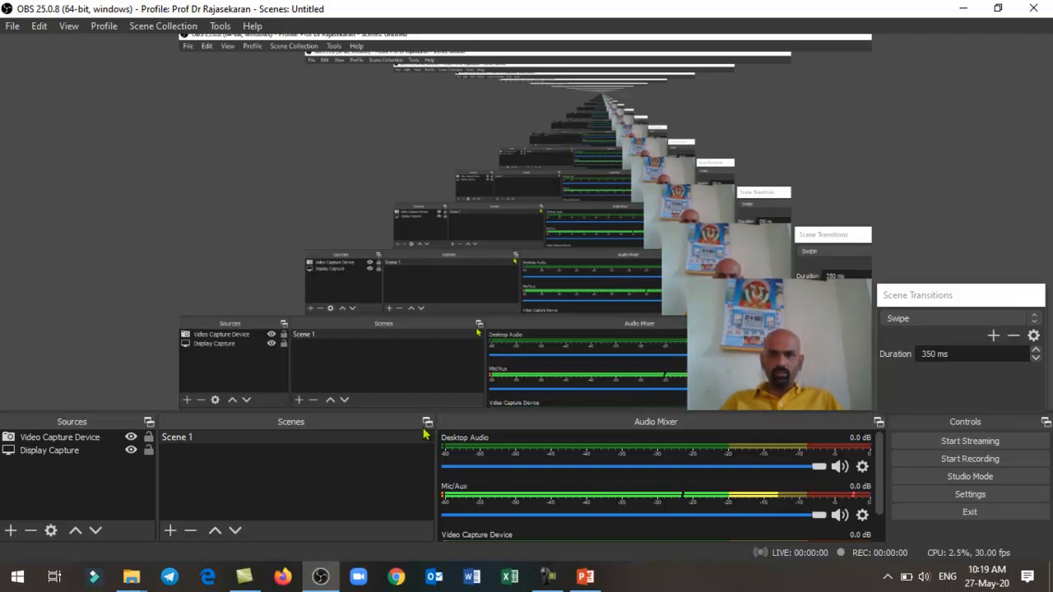
click(62, 438)
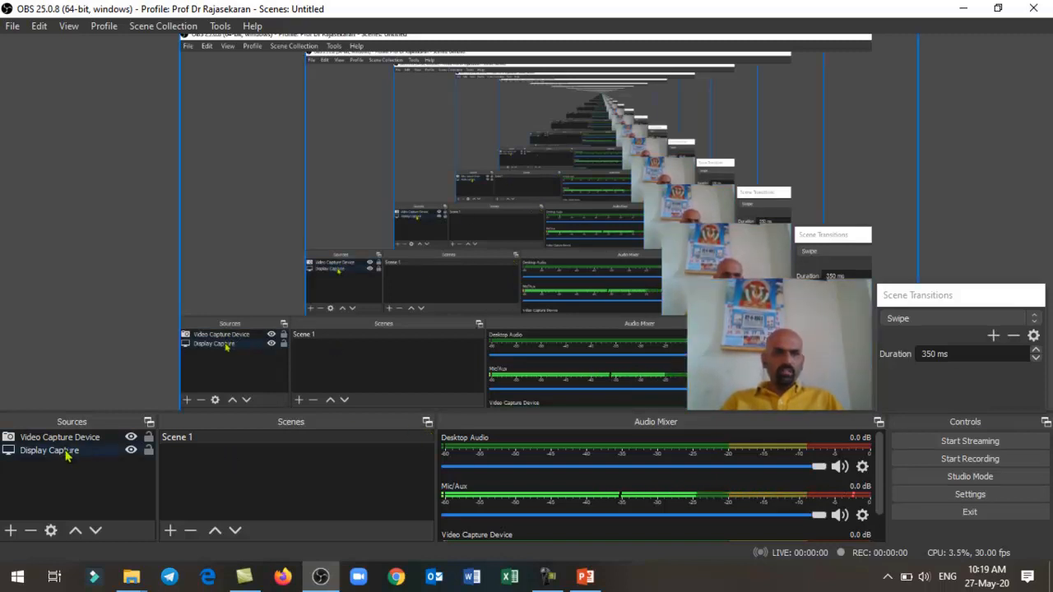
click(61, 441)
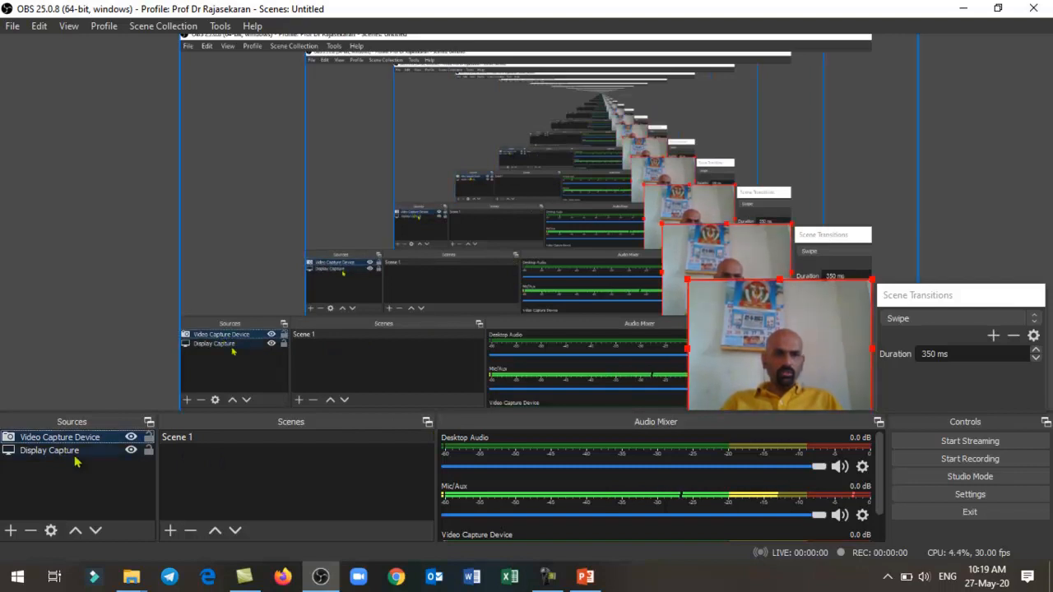
click(31, 531)
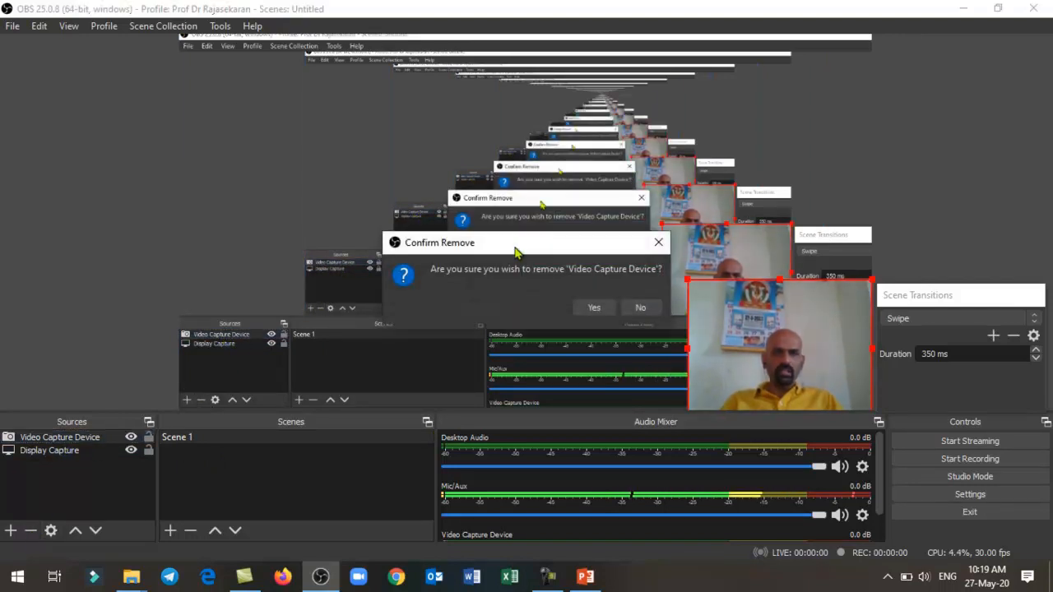
click(590, 308)
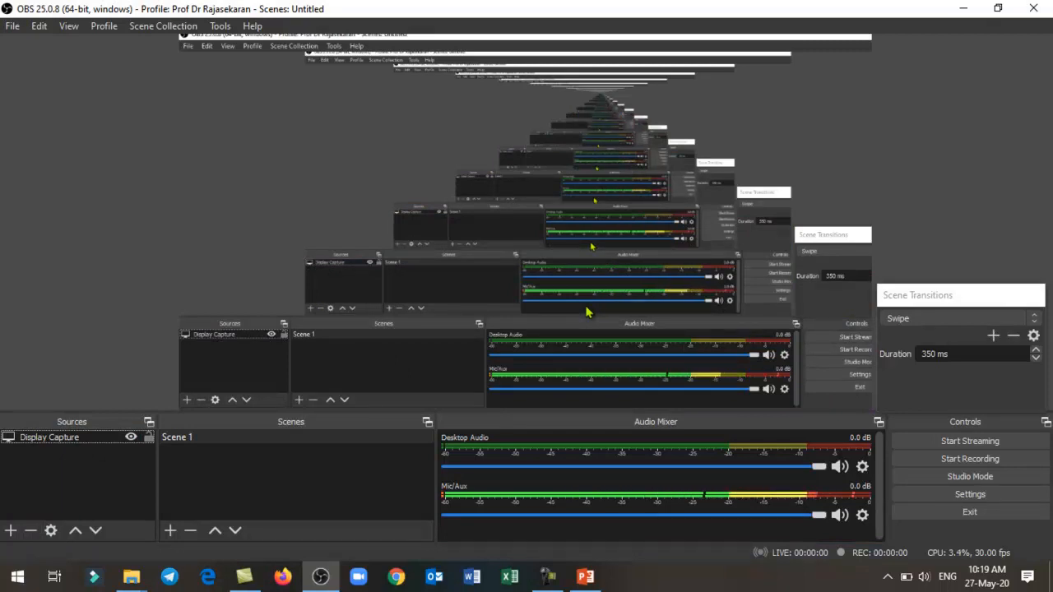
- Switch to the 1 Who is a Teacher presentation in PowerPoint, select slide 1, and briefly run its slide show
click(585, 578)
click(131, 186)
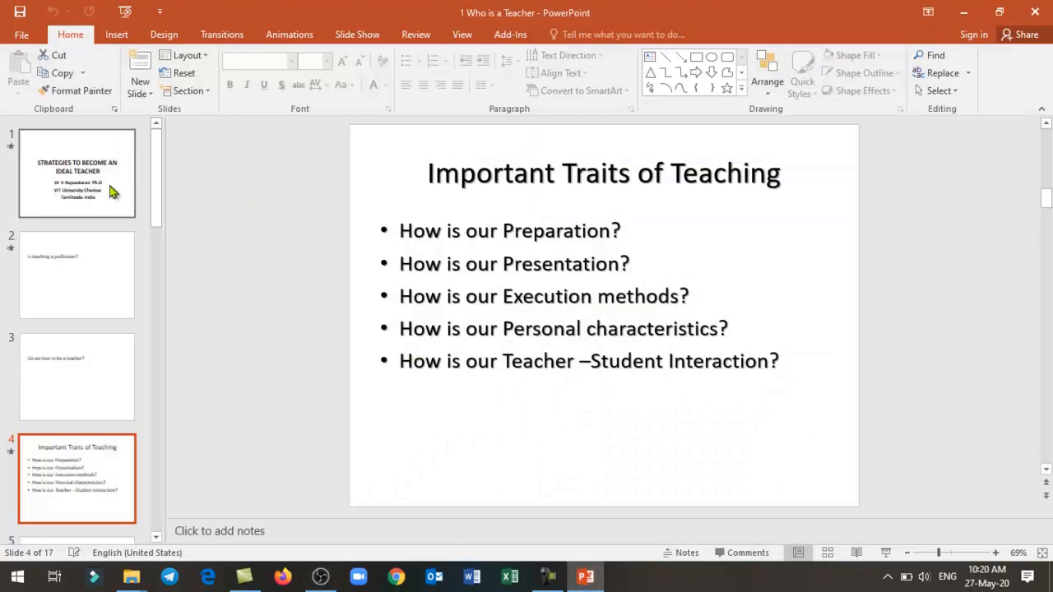
click(888, 554)
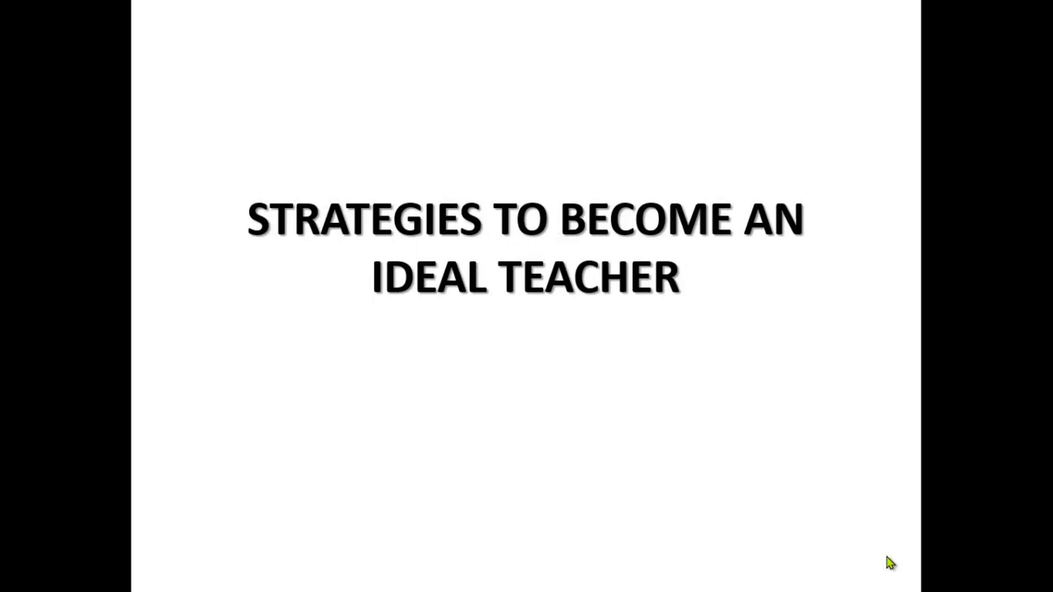
key(Escape)
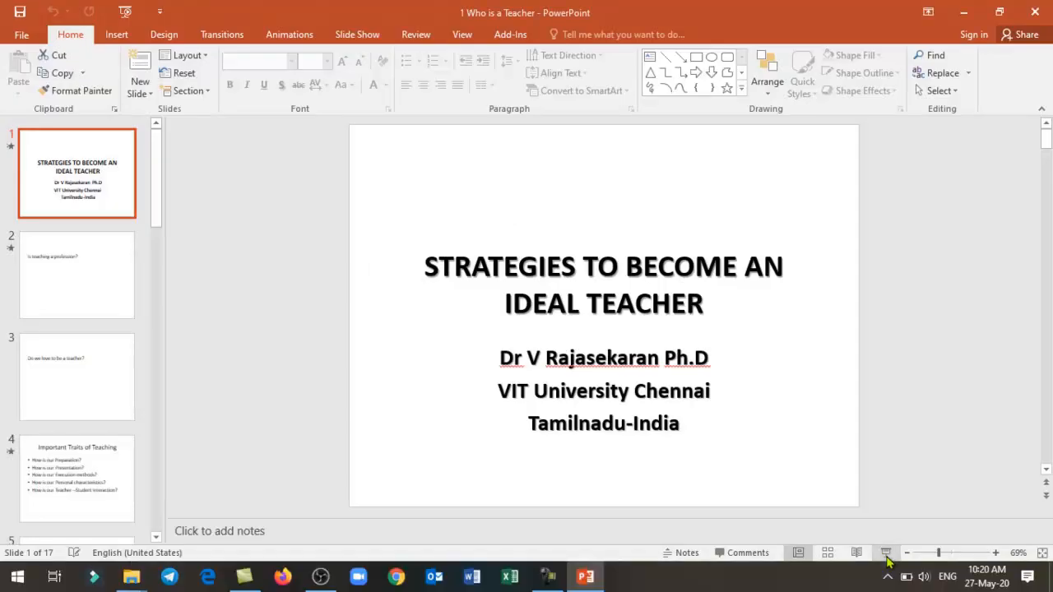
- Start recording in OBS and run the PowerPoint slide show through the Important Traits of Teaching slide, ending the show there
click(322, 576)
click(976, 461)
click(586, 577)
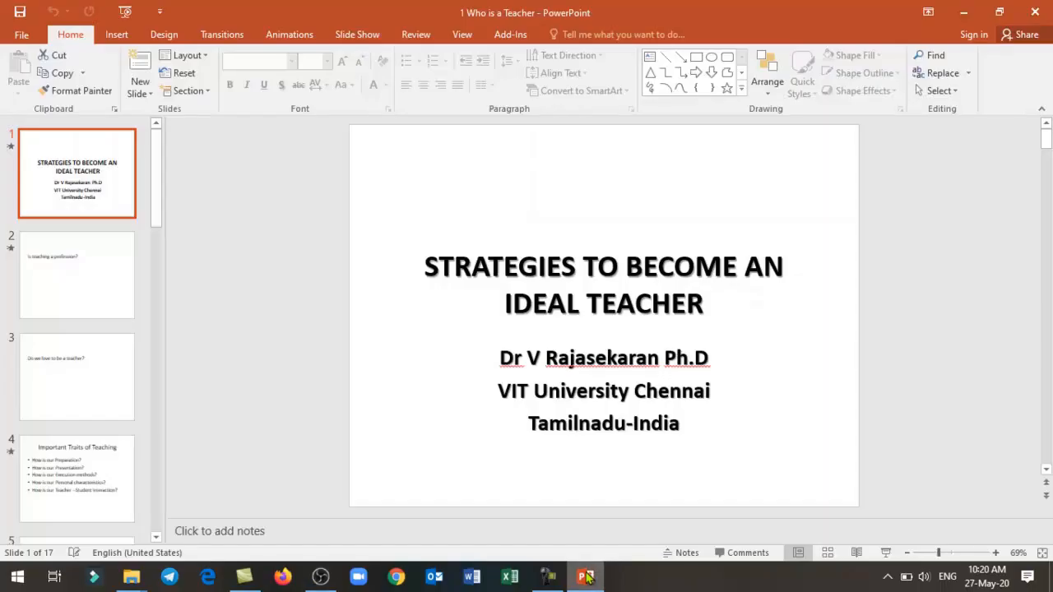
click(886, 553)
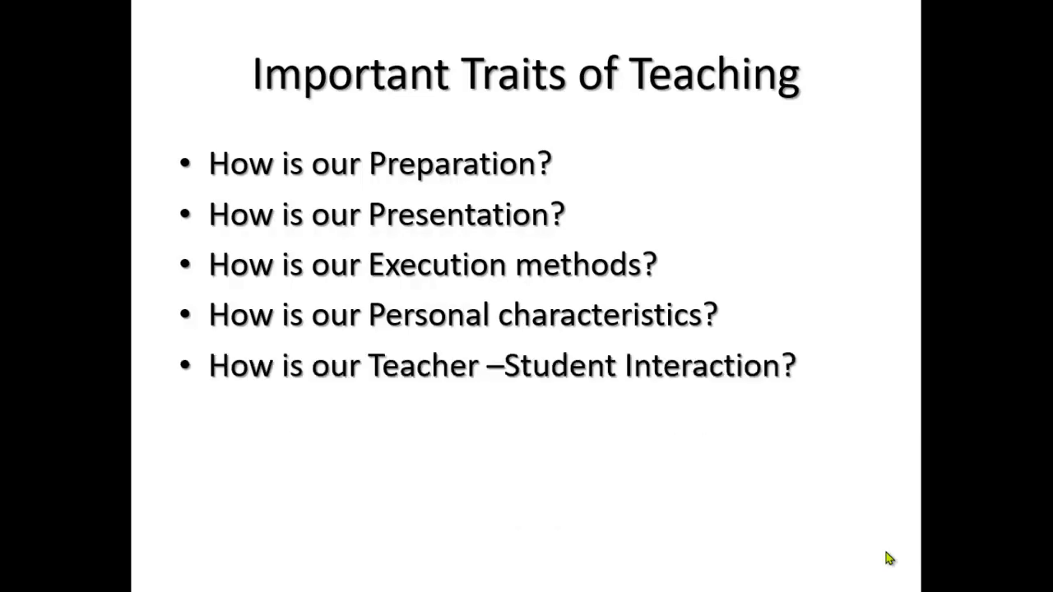
key(Escape)
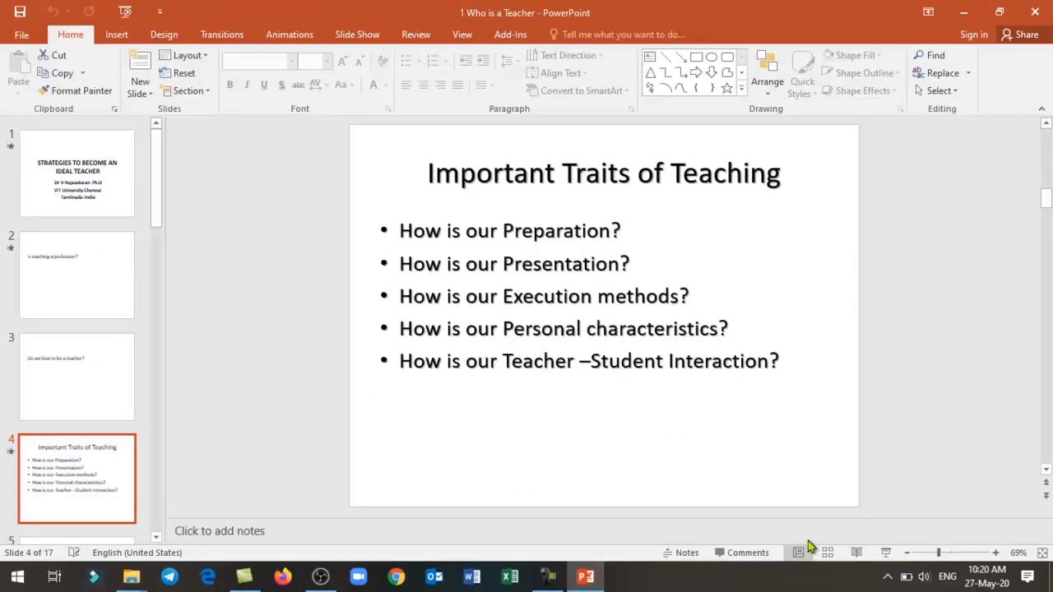
- Stop the recording in OBS and open the OBS recordings folder in File Explorer
click(321, 576)
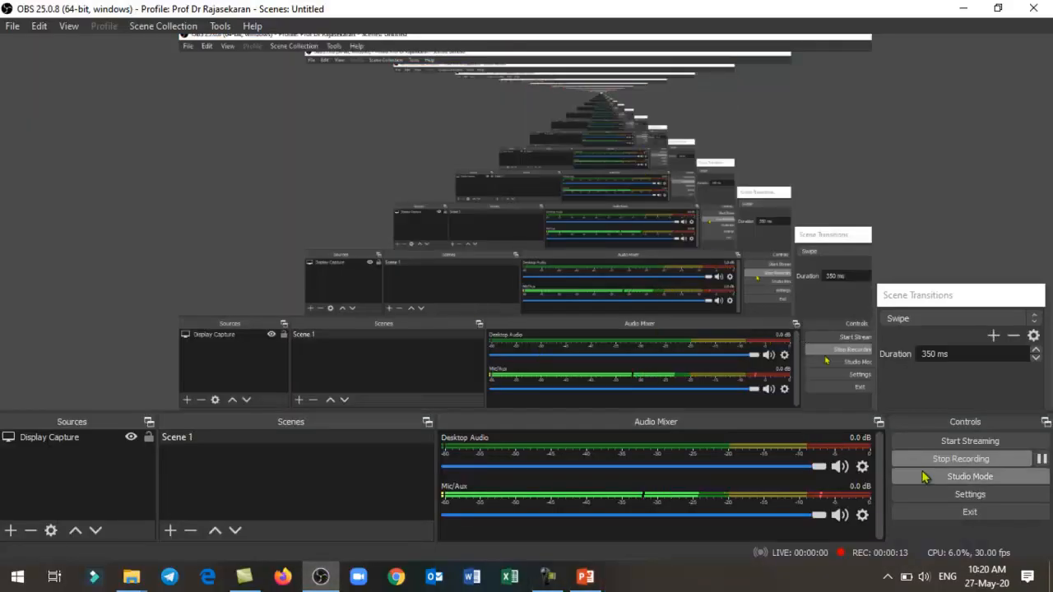
click(961, 459)
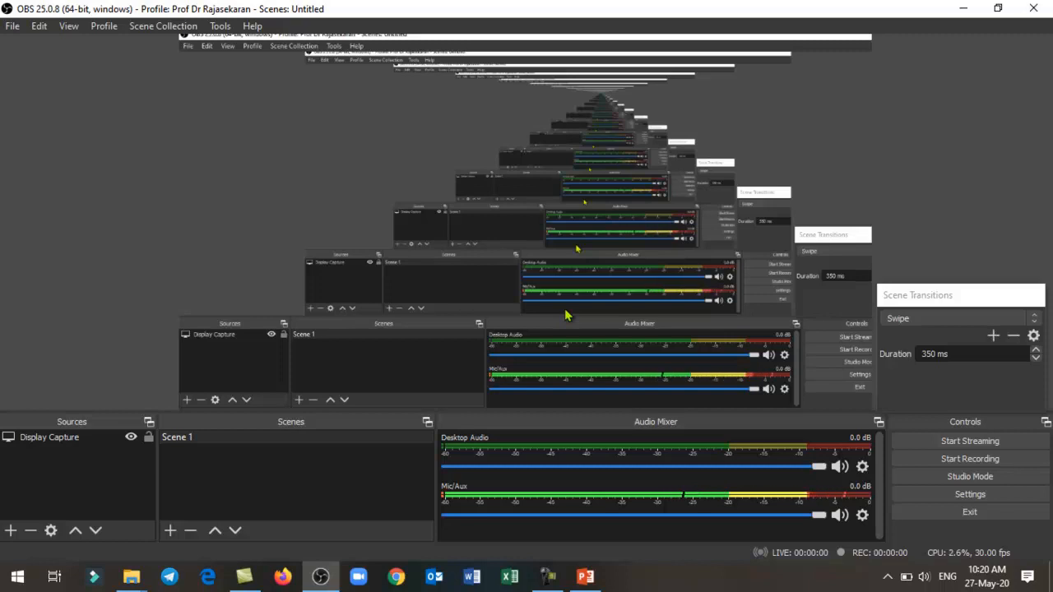
mouse_move(136, 578)
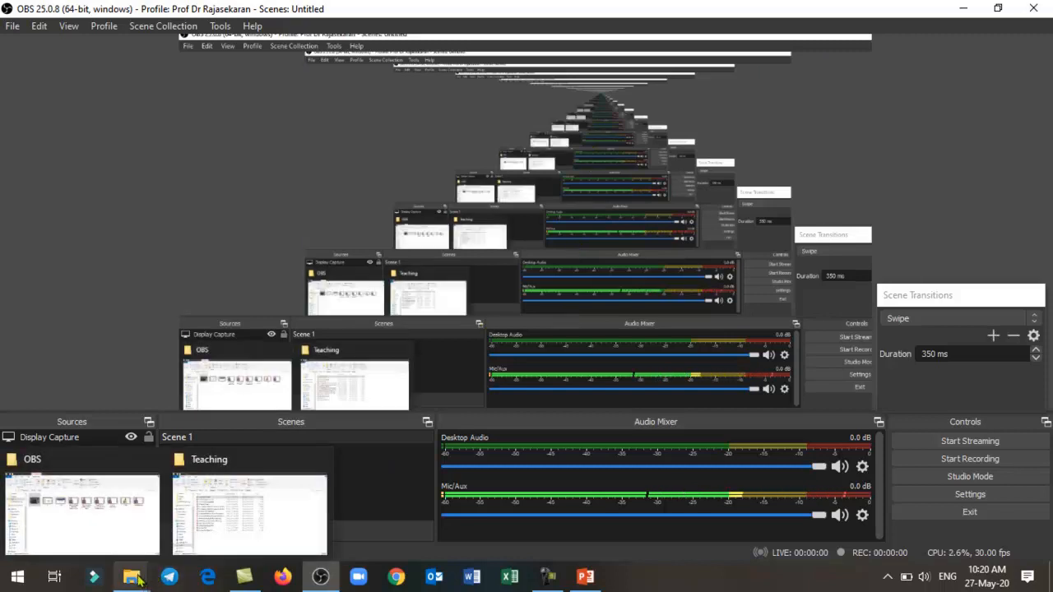
click(115, 544)
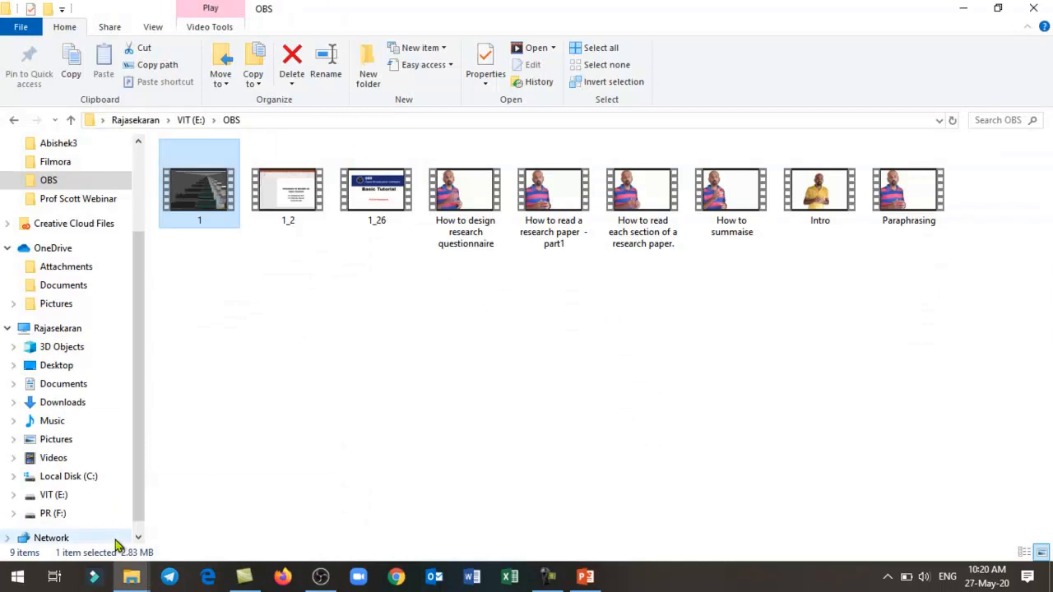
- Play the 1_2 recording from the OBS folder through to its end and close the video player
click(267, 425)
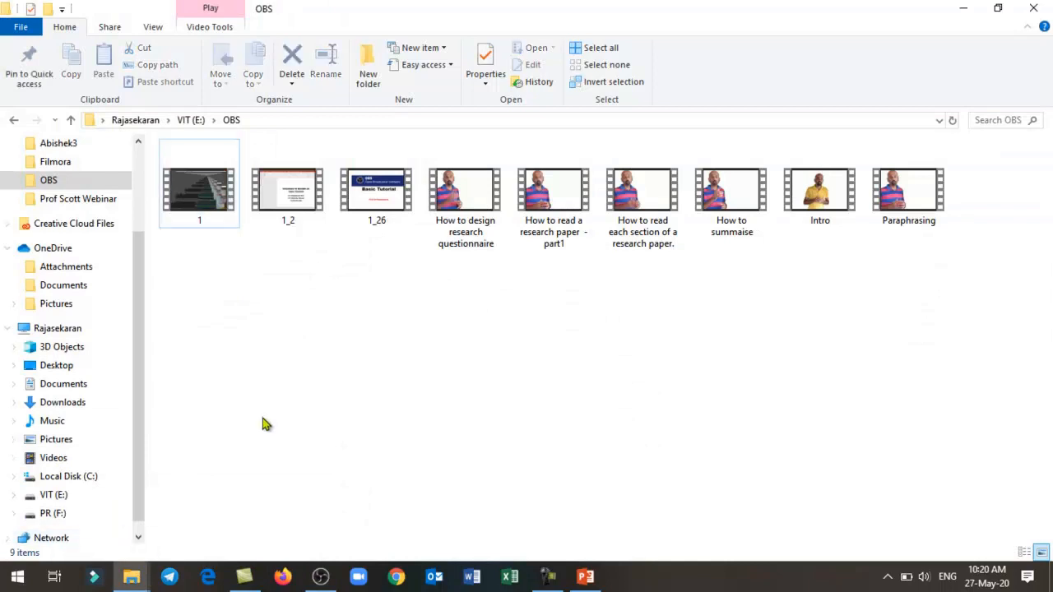
double_click(293, 208)
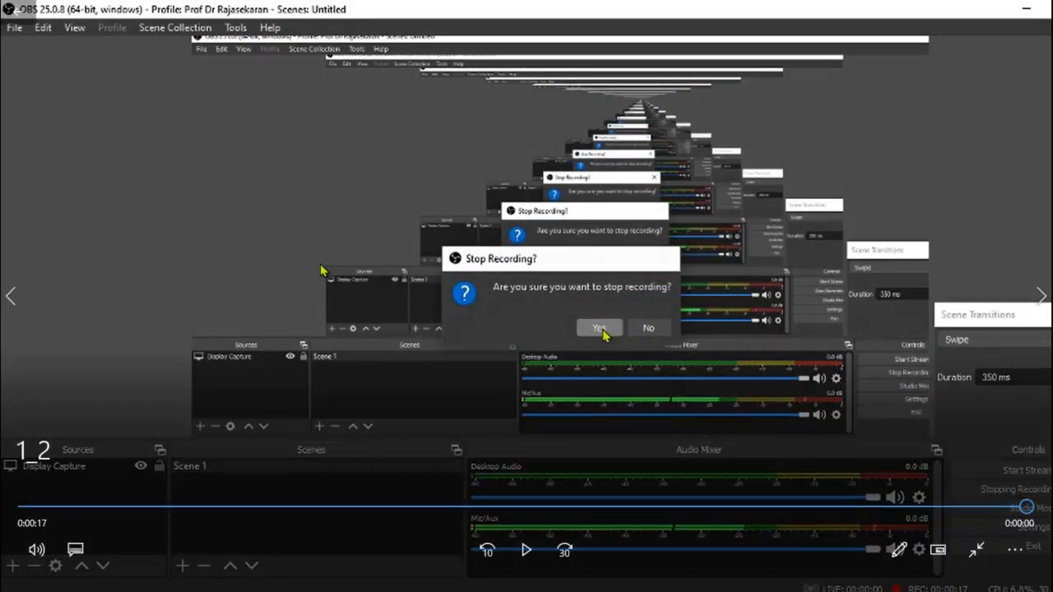
key(Escape)
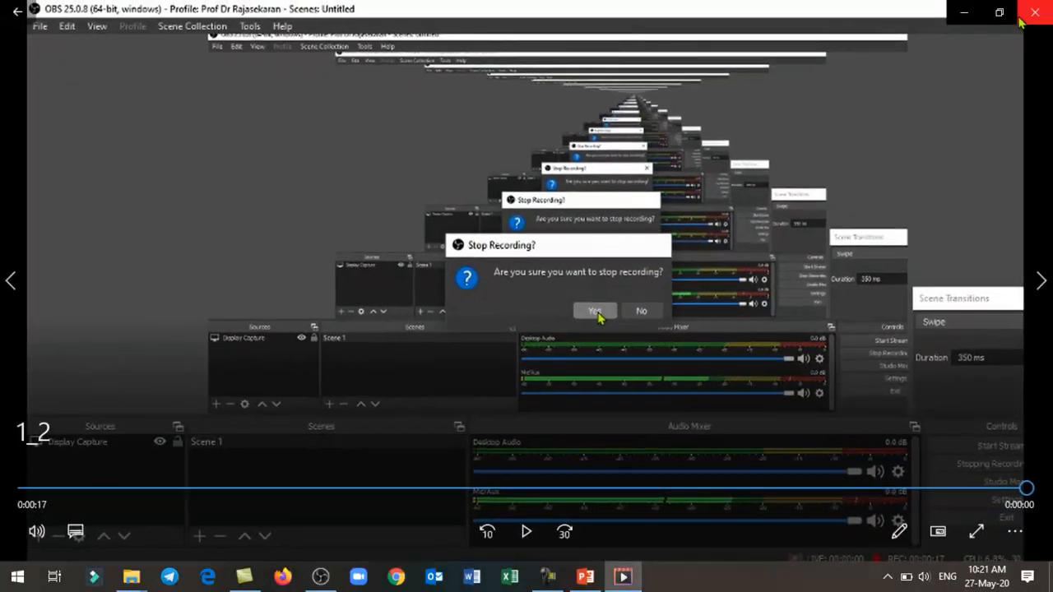
click(1035, 14)
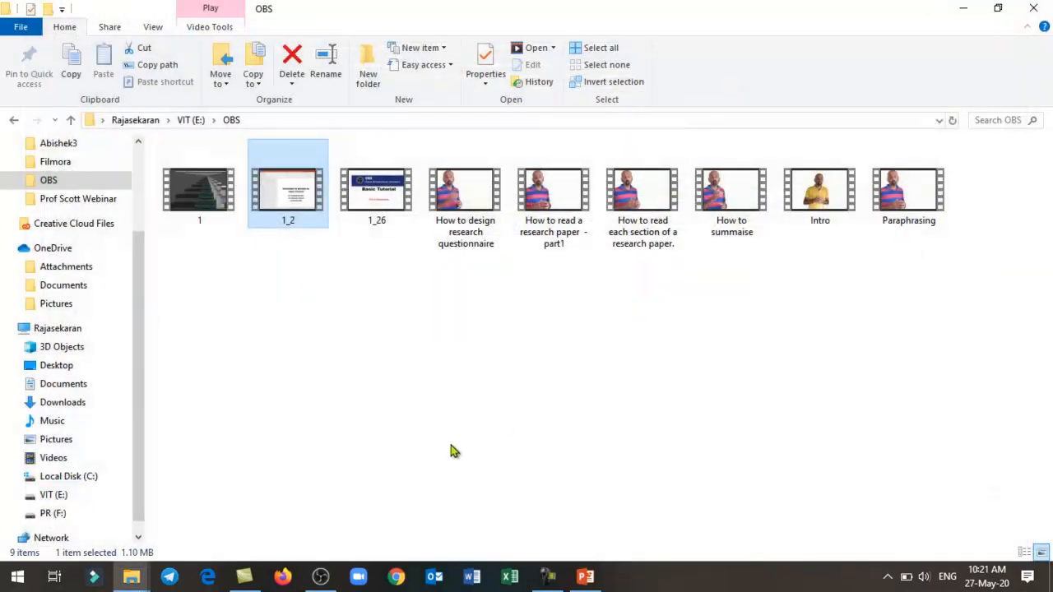
- Switch to OBS and review the hotkeys assigned to recording, studio mode, scene and audio controls in the settings
click(321, 577)
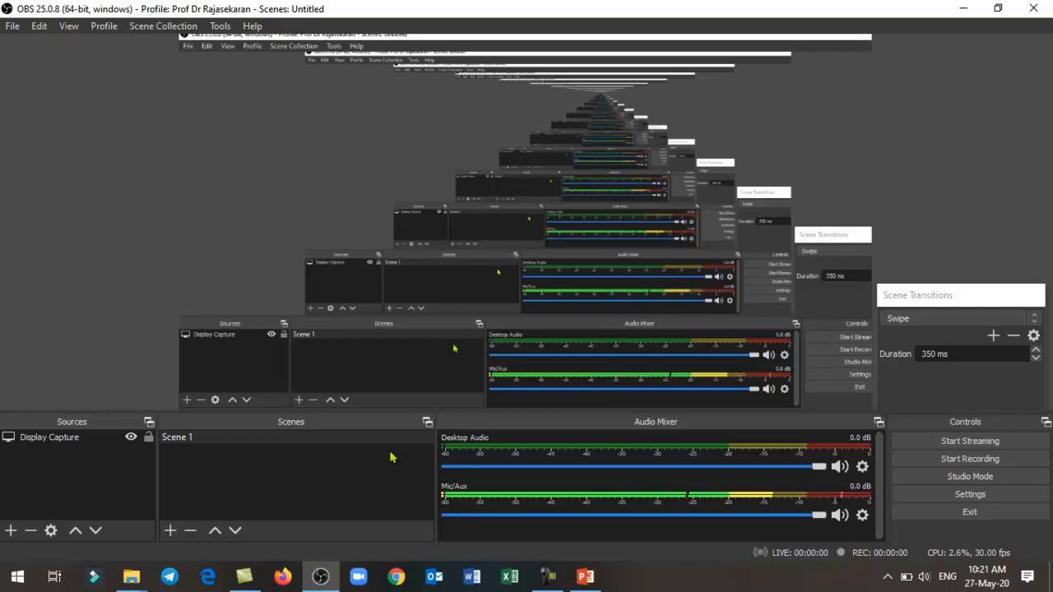
click(990, 494)
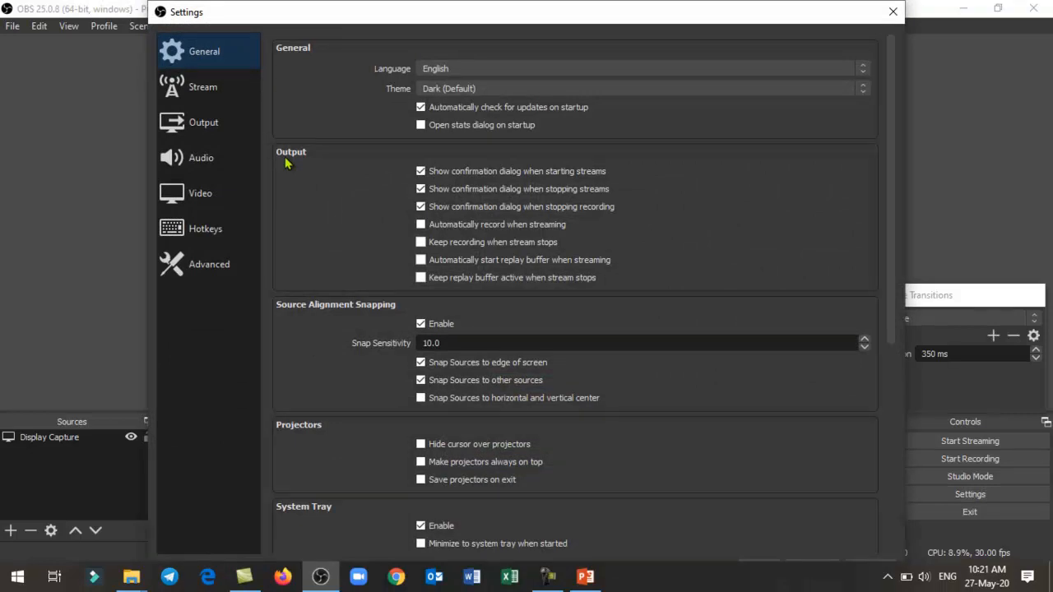
click(223, 238)
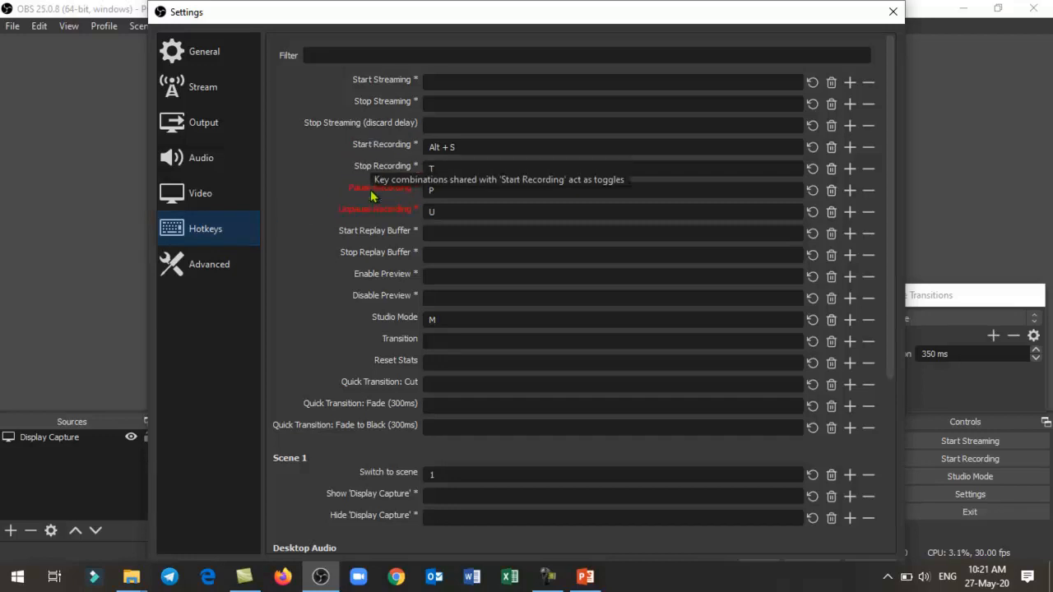
key(u)
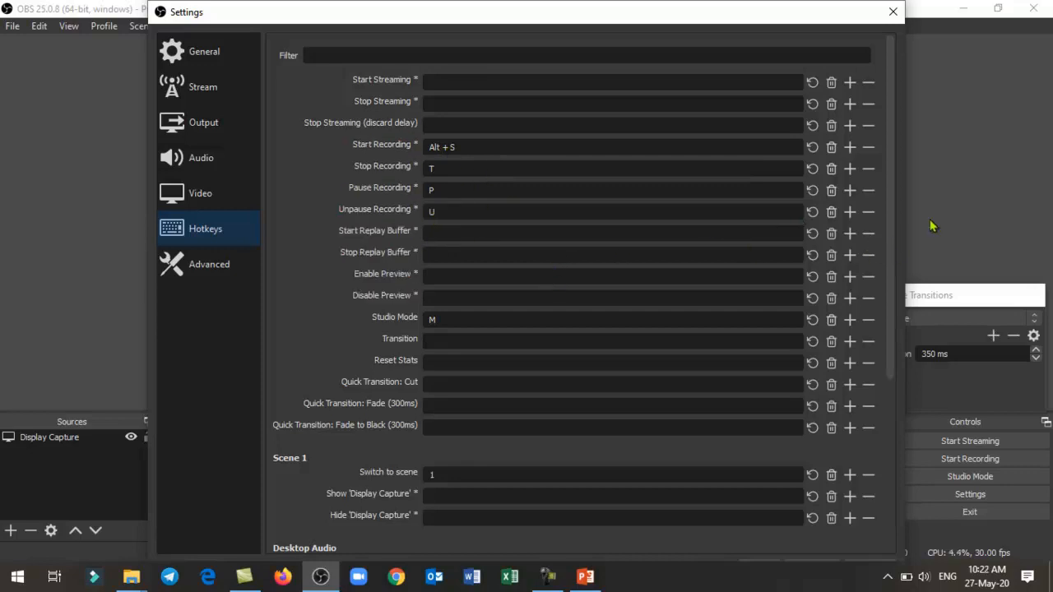
drag(890, 234, 891, 381)
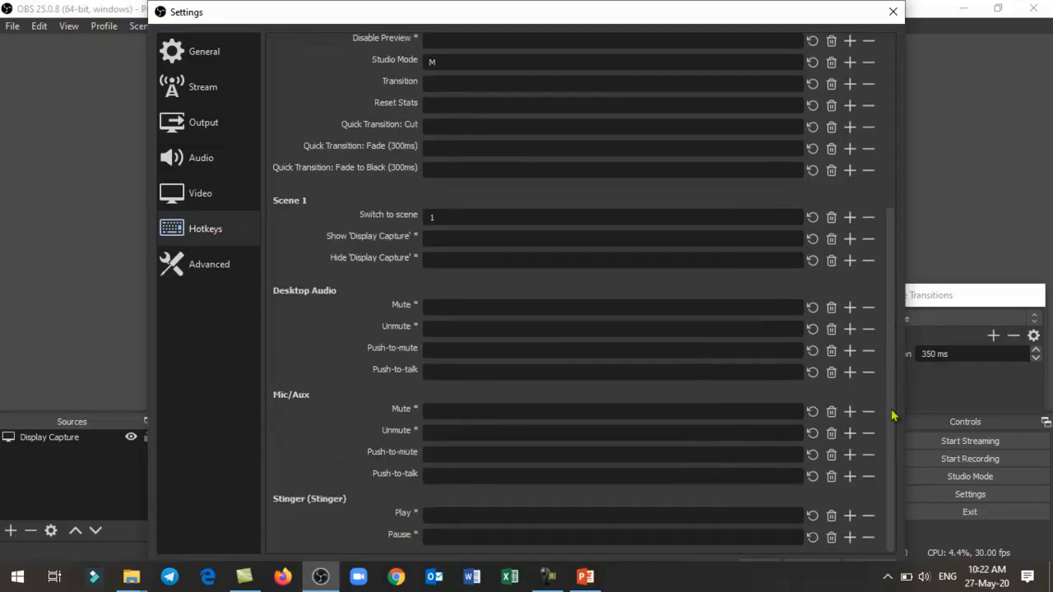
click(763, 567)
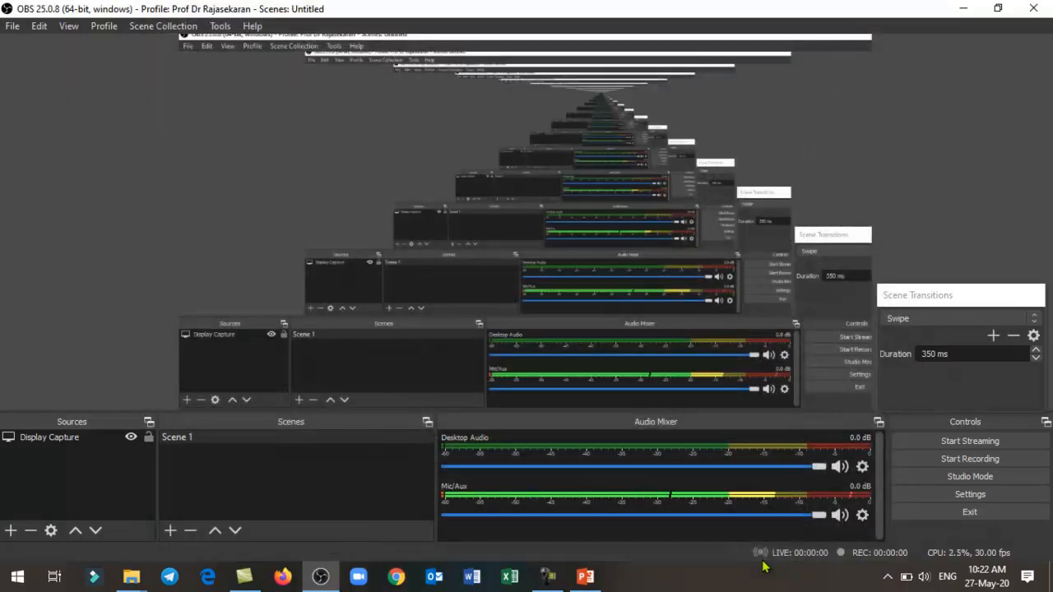
- Recheck the Start, Stop, Pause and Unpause Recording hotkeys in the OBS settings, closing the settings without changes
click(958, 497)
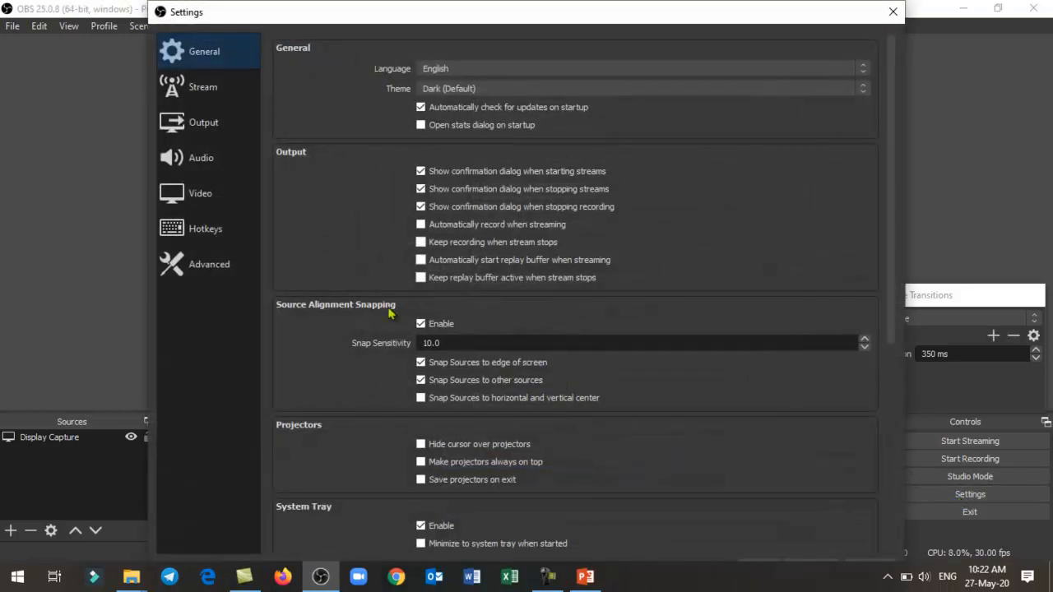
click(216, 251)
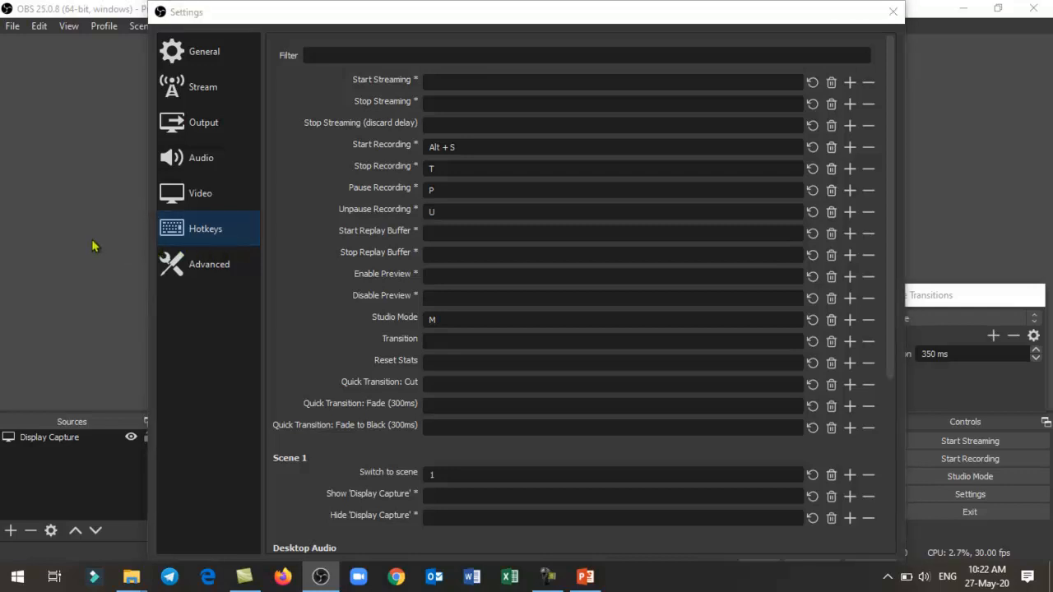
click(893, 12)
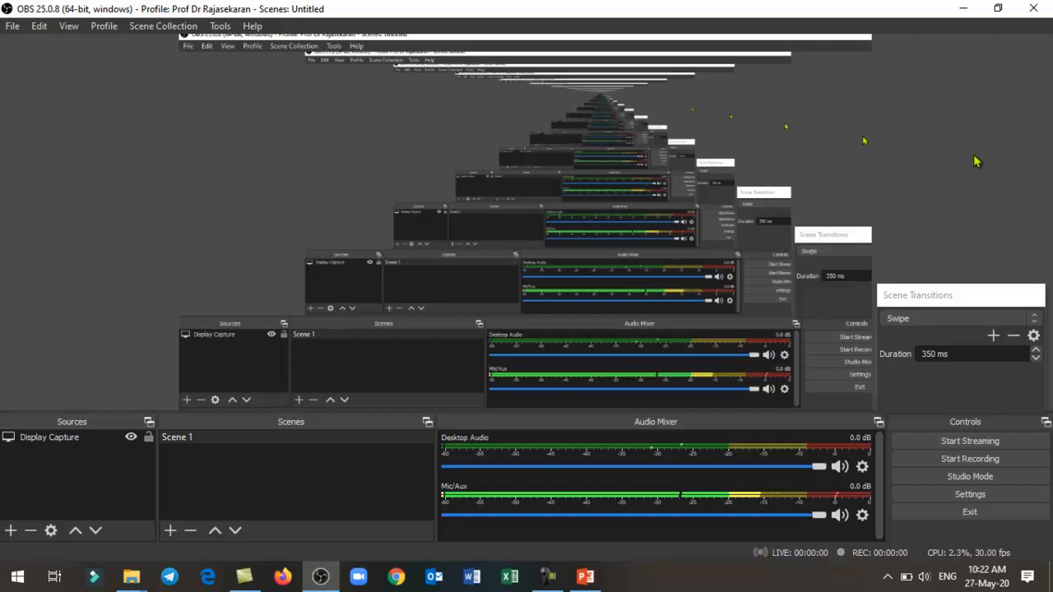
click(961, 496)
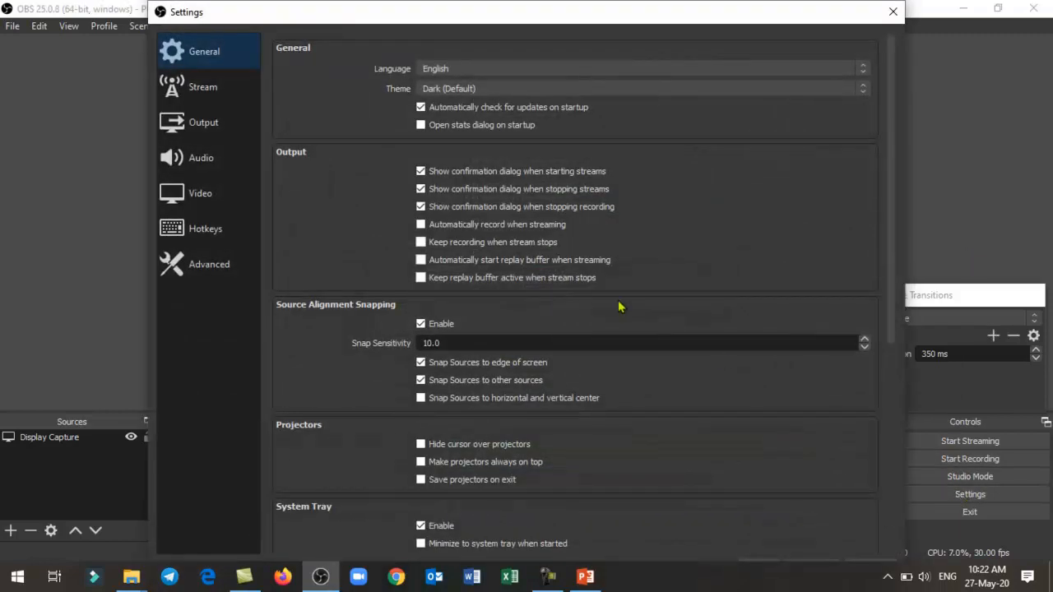
click(205, 230)
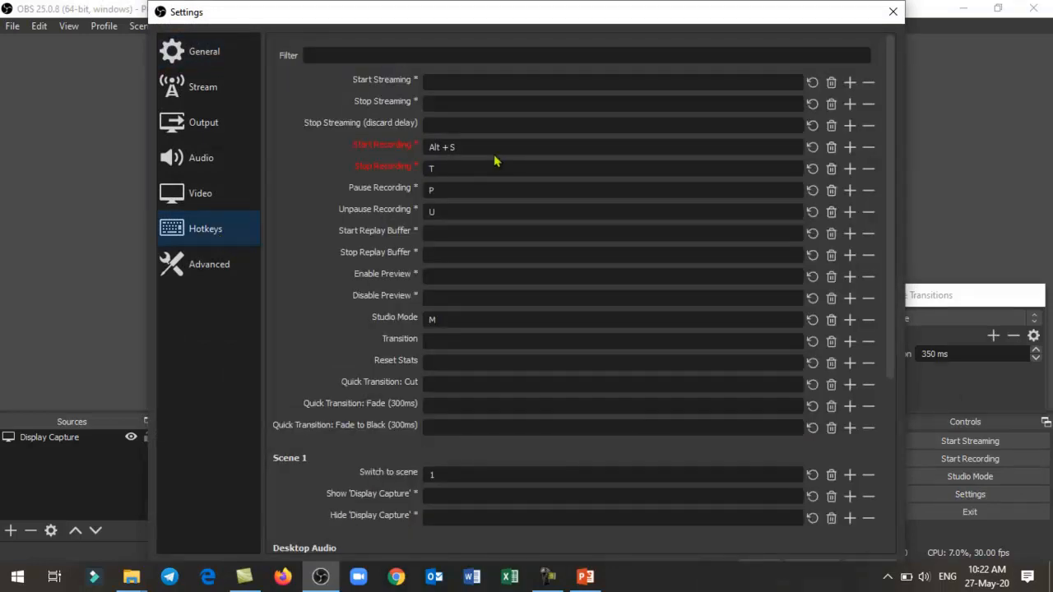
click(893, 11)
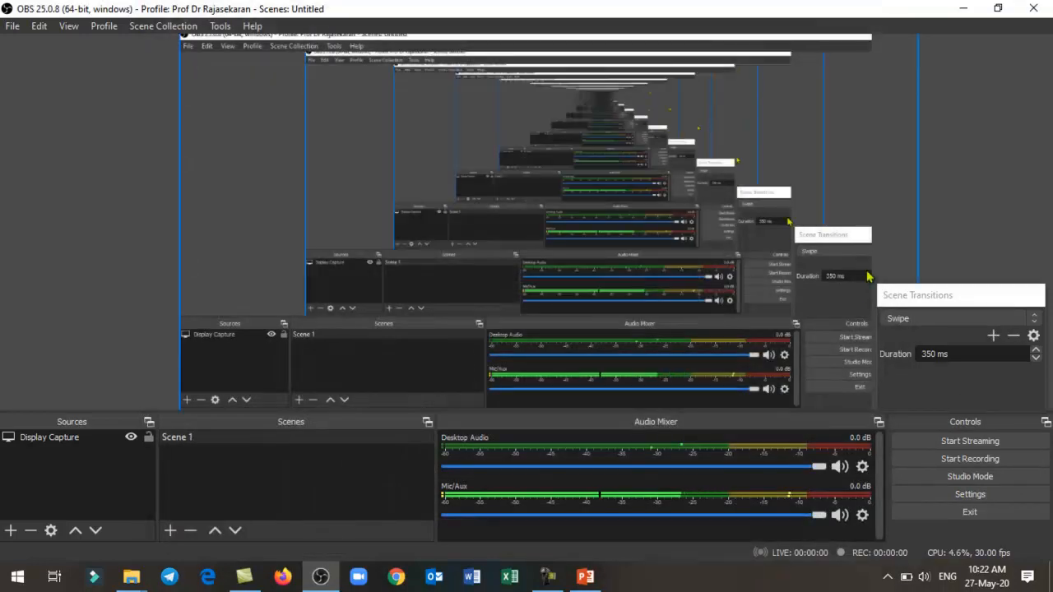
- Switch to the 1 Who is a Teacher presentation in PowerPoint and record its slide show from slide 1 using the OBS recording hotkeys
click(586, 576)
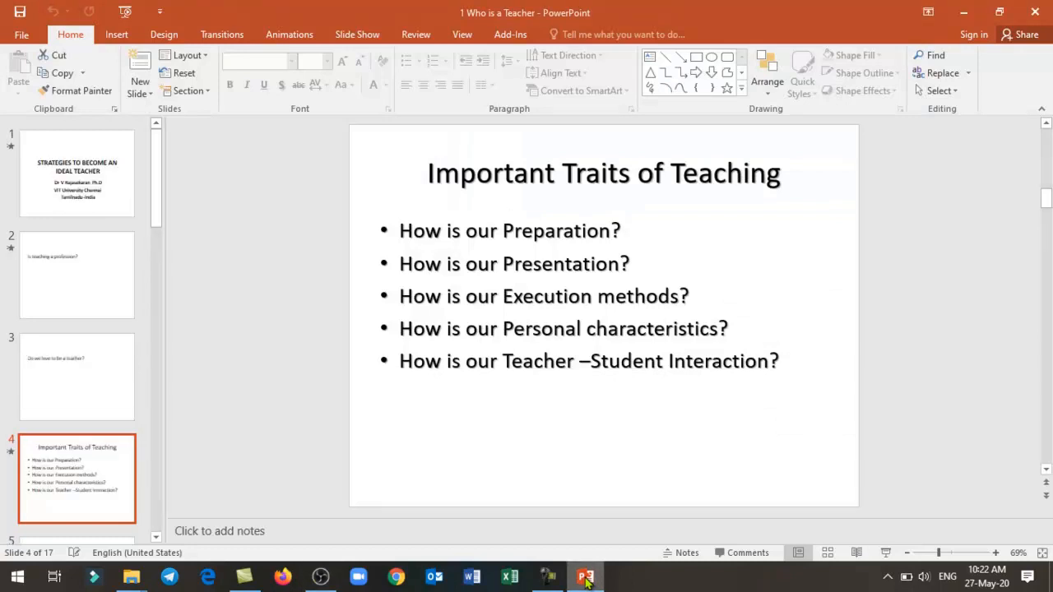
click(103, 174)
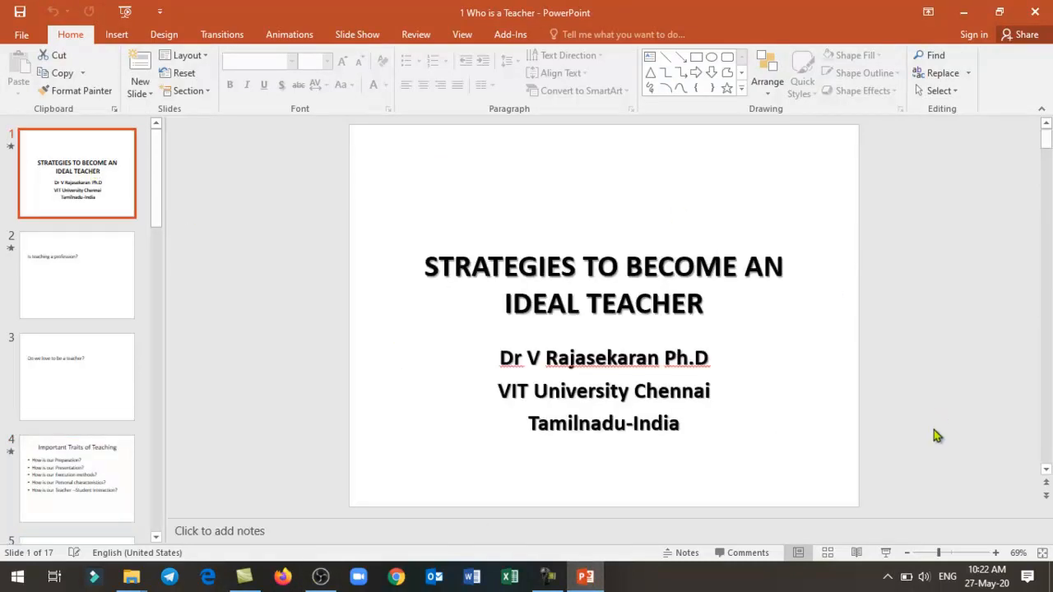
click(887, 552)
- Play the 1_3 recording from the OBS folder in File Explorer, close the player, and return to OBS
click(322, 580)
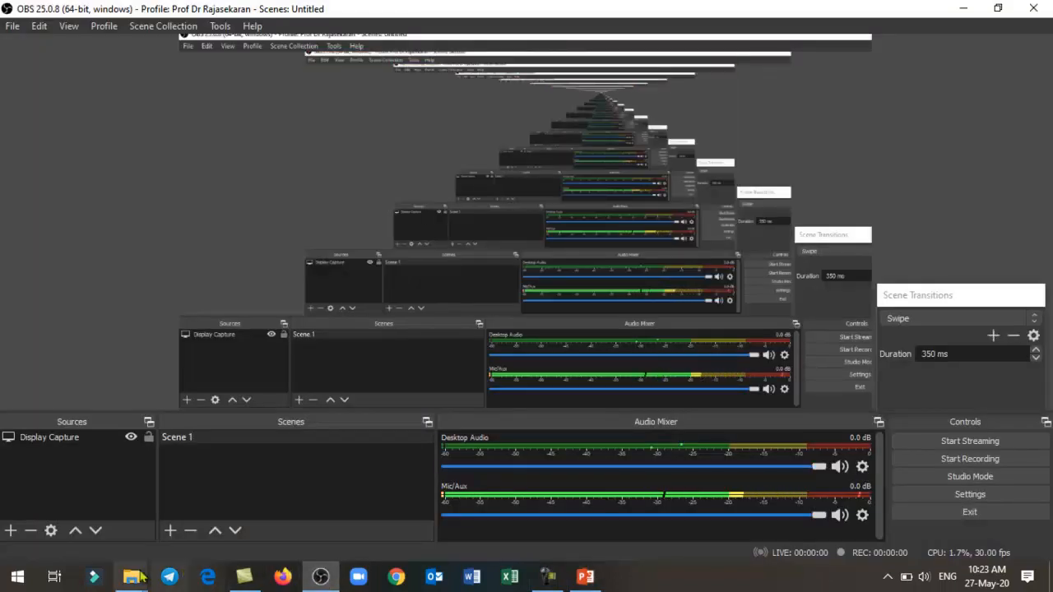
mouse_move(128, 579)
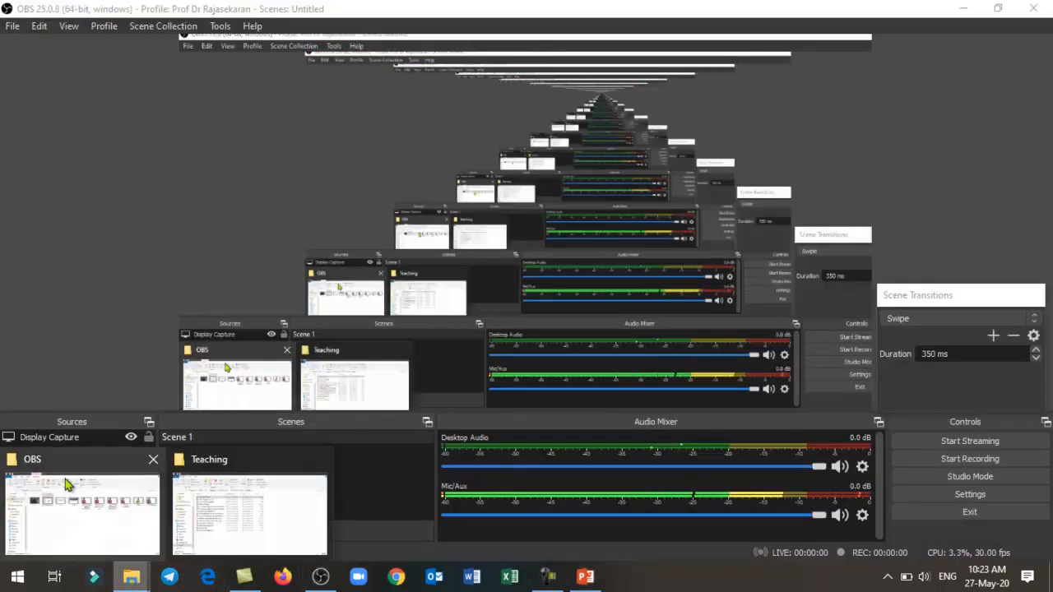
click(72, 540)
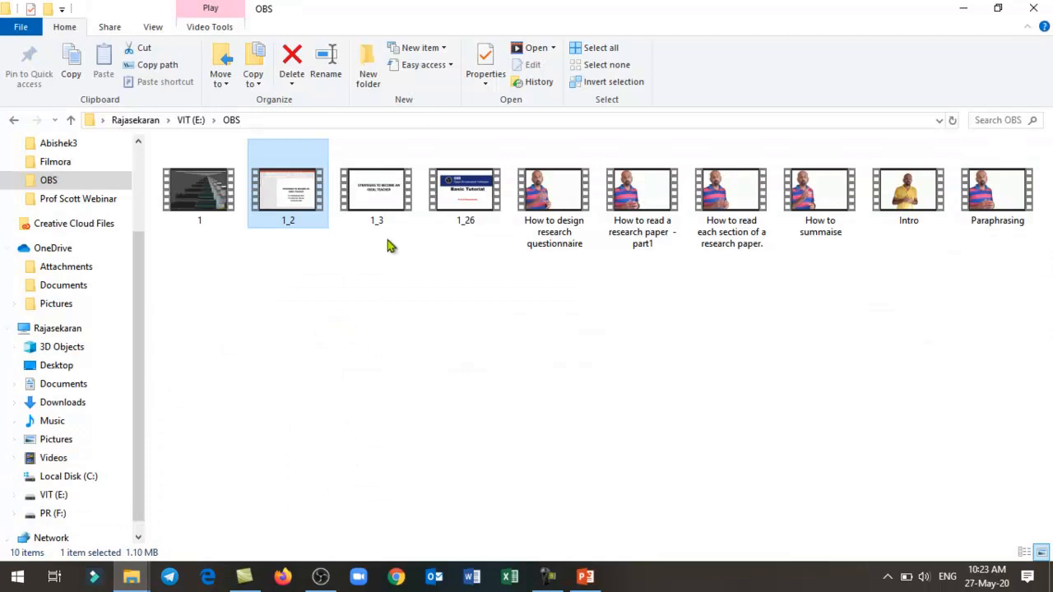
double_click(380, 213)
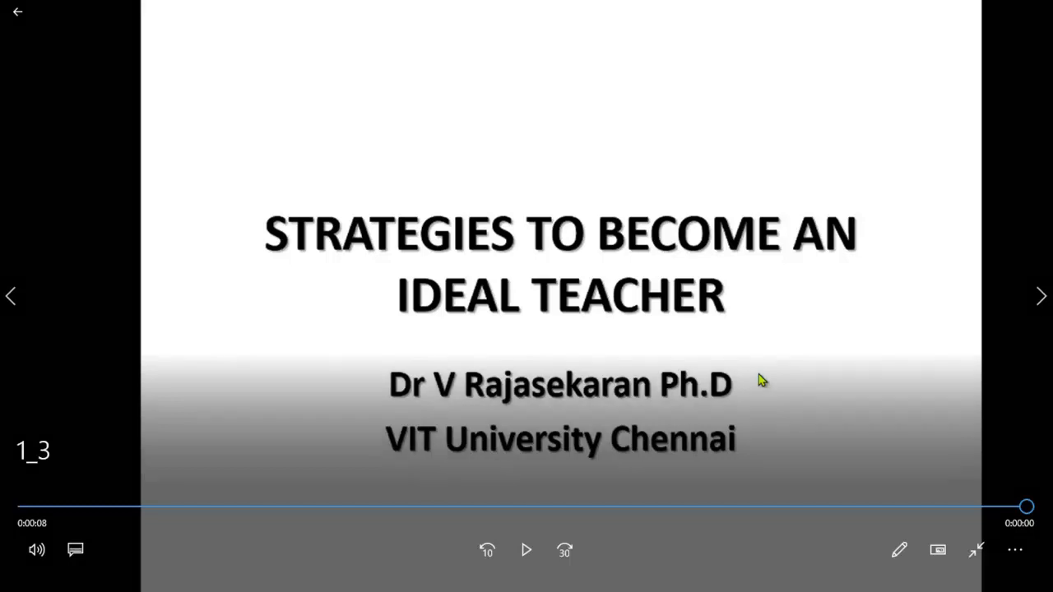
key(Escape)
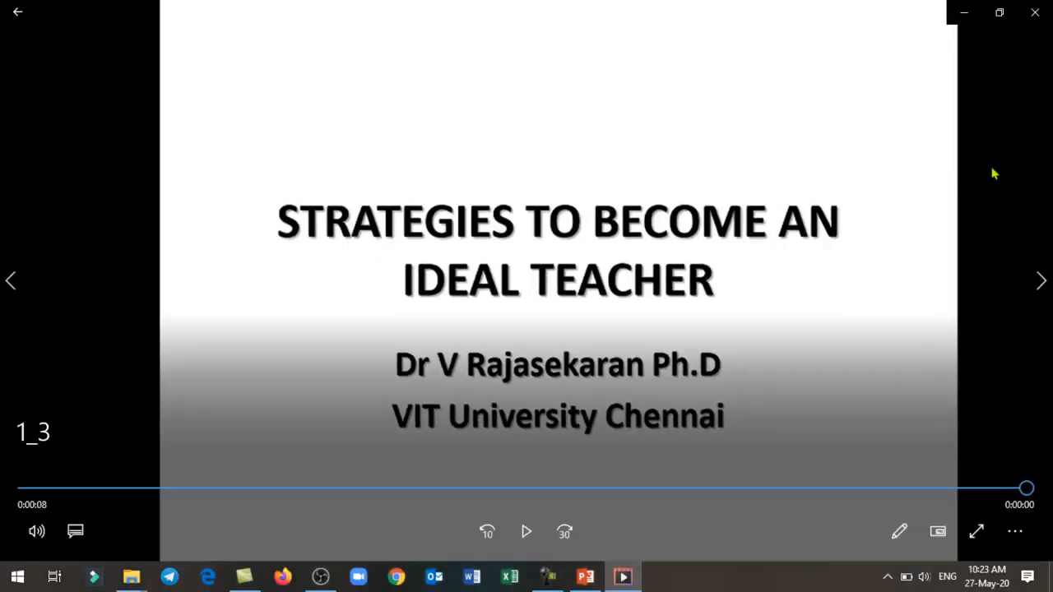
click(1037, 9)
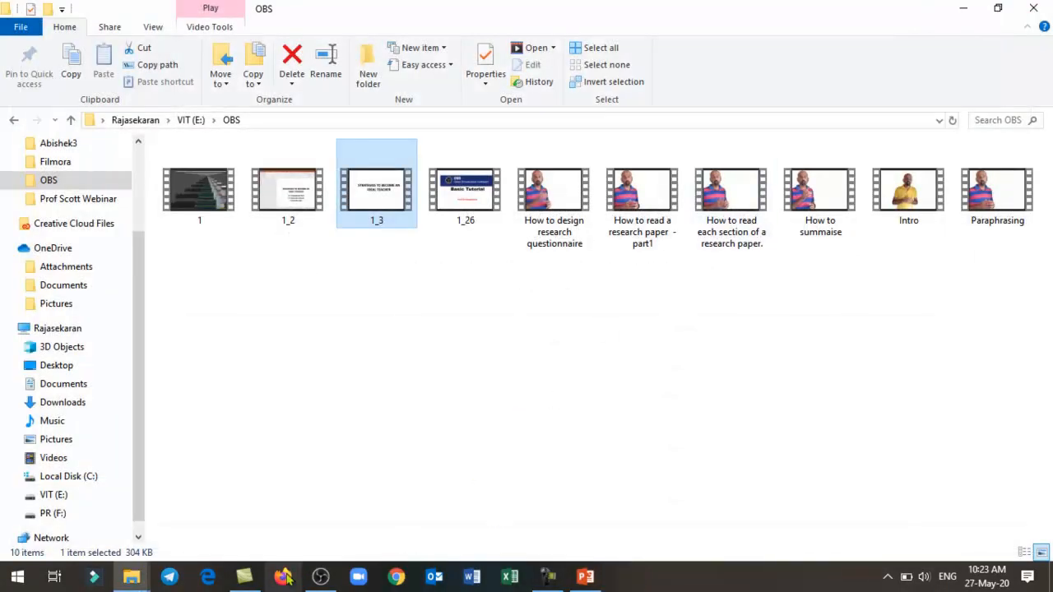
click(318, 579)
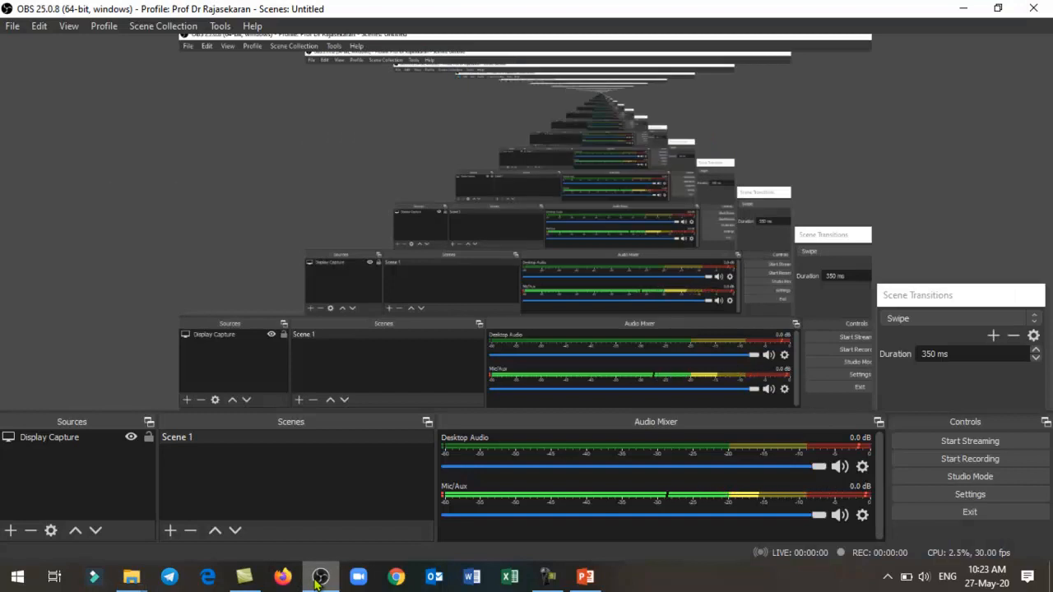